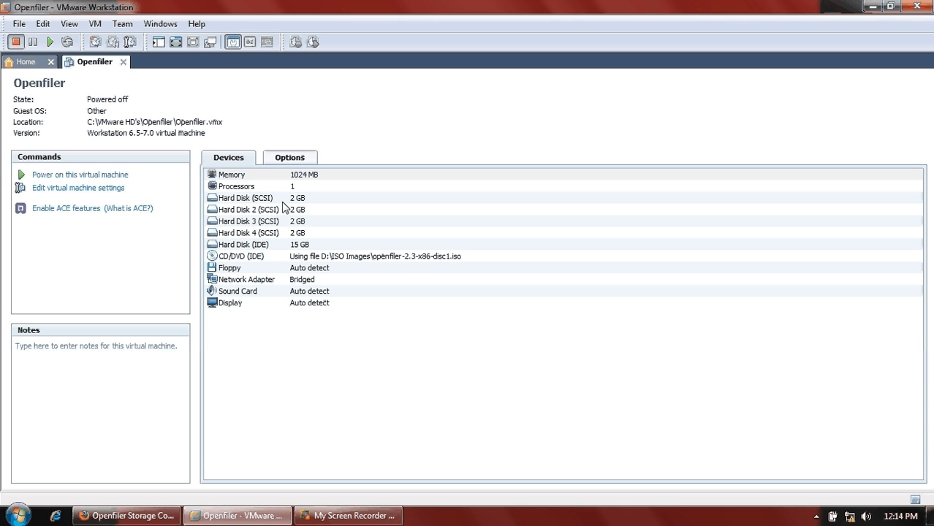
# - Begin adding a new virtual hard disk in the Openfiler VM's settings
pyautogui.click(103, 191)
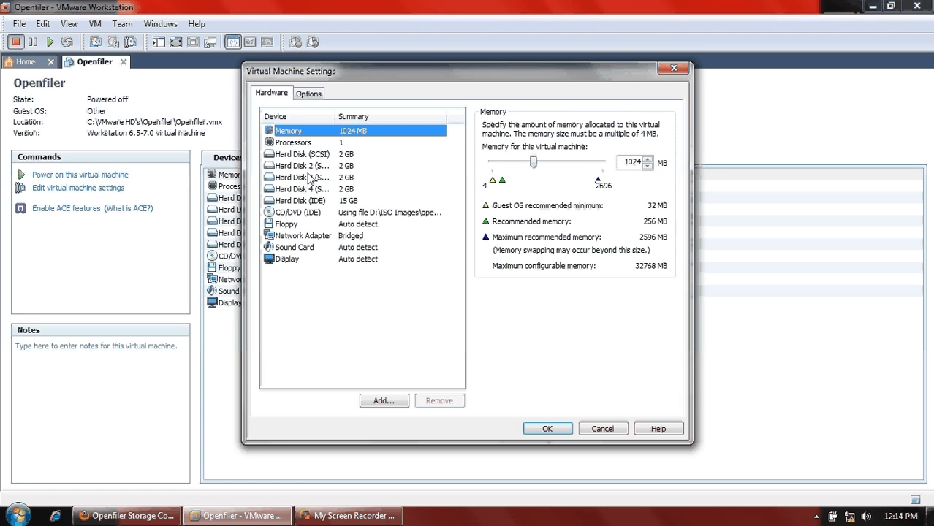
pyautogui.click(303, 189)
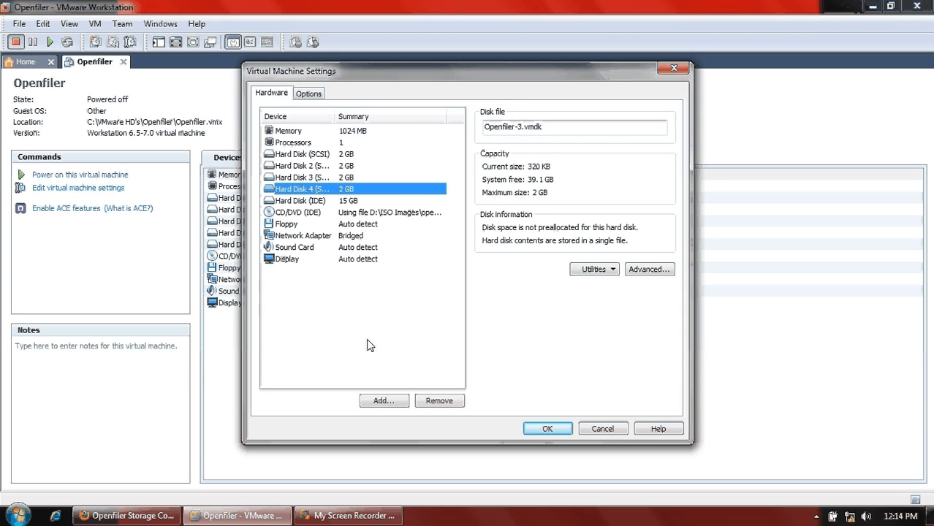
pyautogui.click(394, 402)
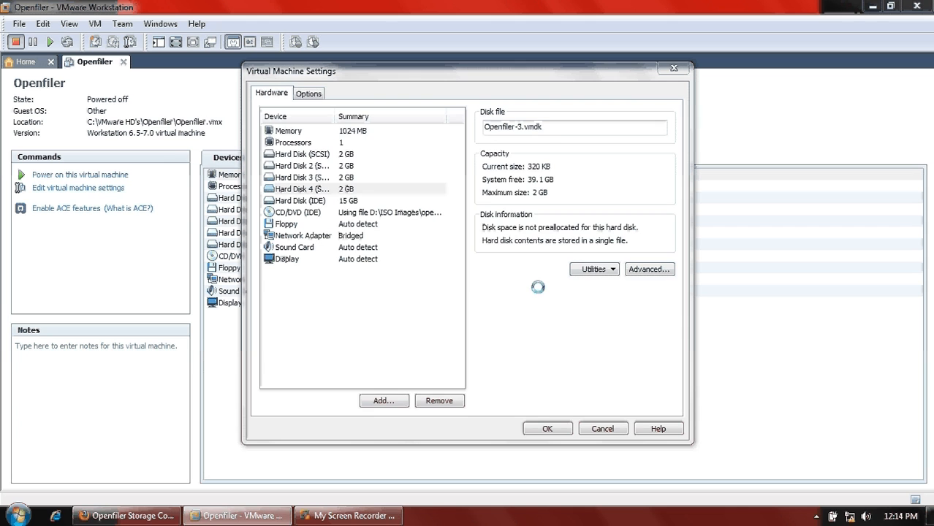
pyautogui.click(526, 374)
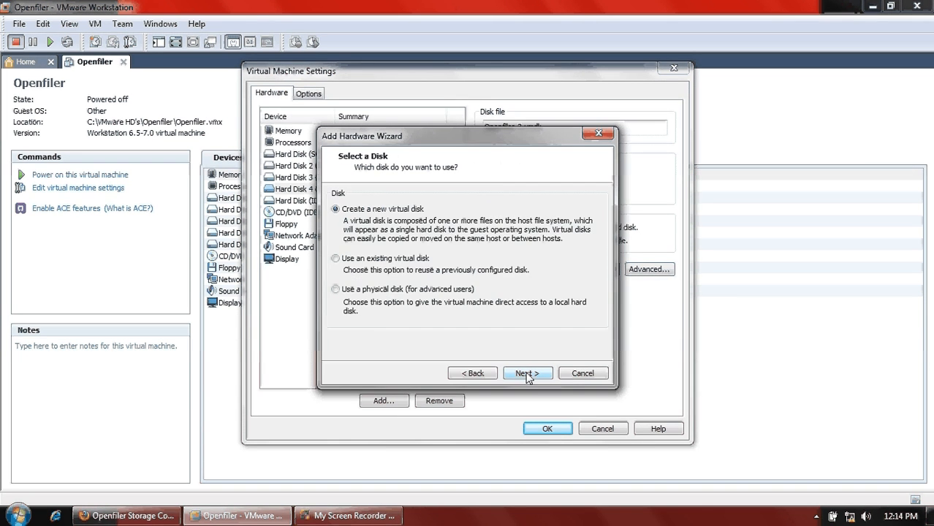
pyautogui.click(527, 374)
# - Make it a 2 GB SCSI disk, save the settings and power on the VM
pyautogui.click(337, 225)
pyautogui.click(528, 374)
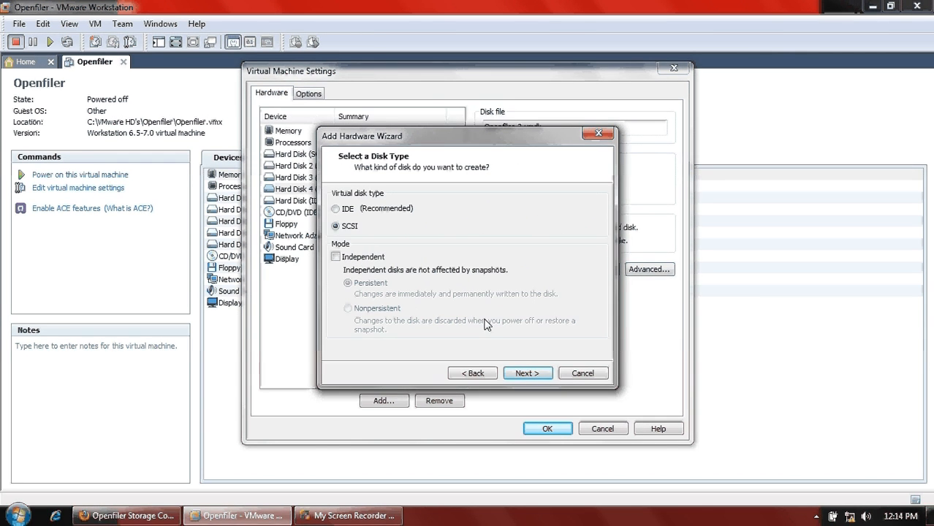
pyautogui.write('2')
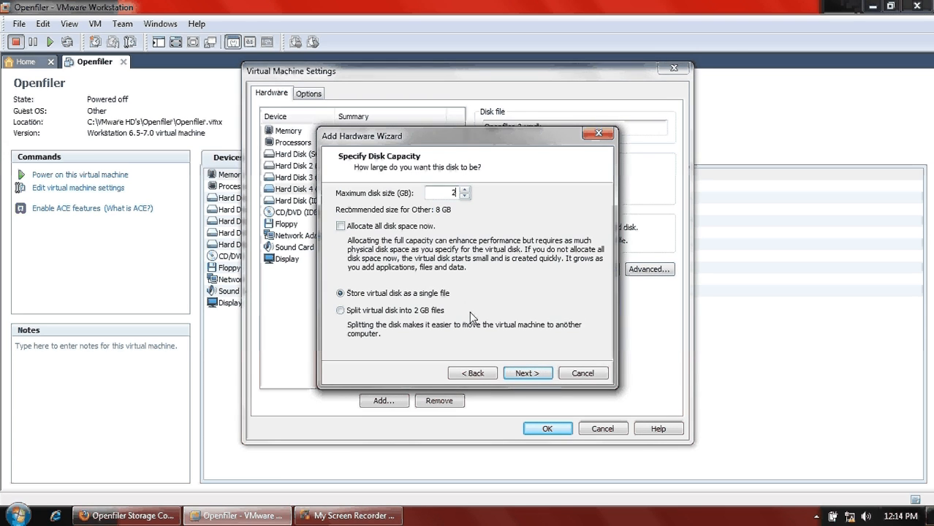
pyautogui.click(527, 374)
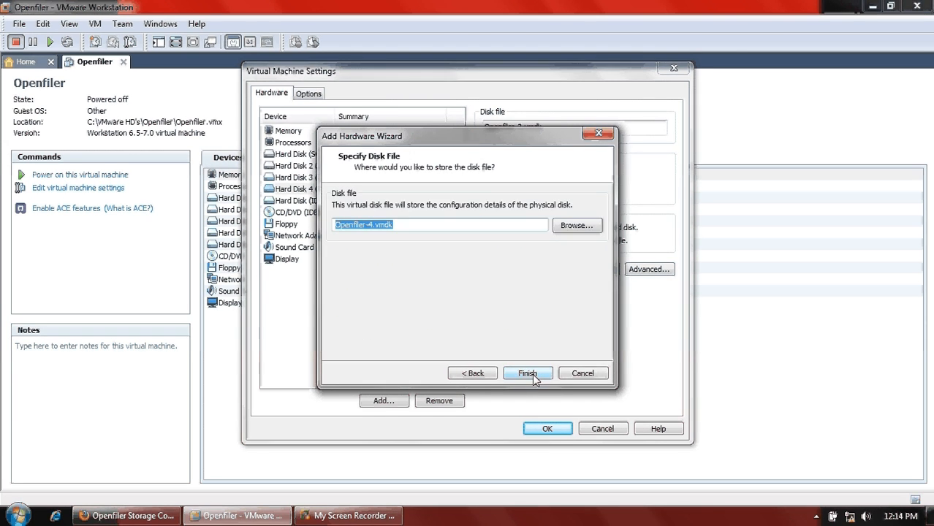
pyautogui.click(527, 374)
pyautogui.click(548, 428)
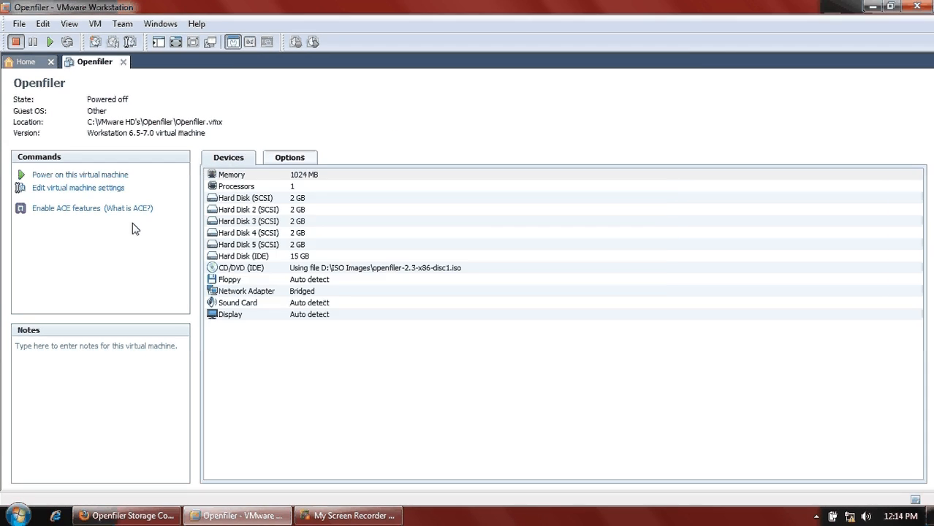
pyautogui.click(117, 176)
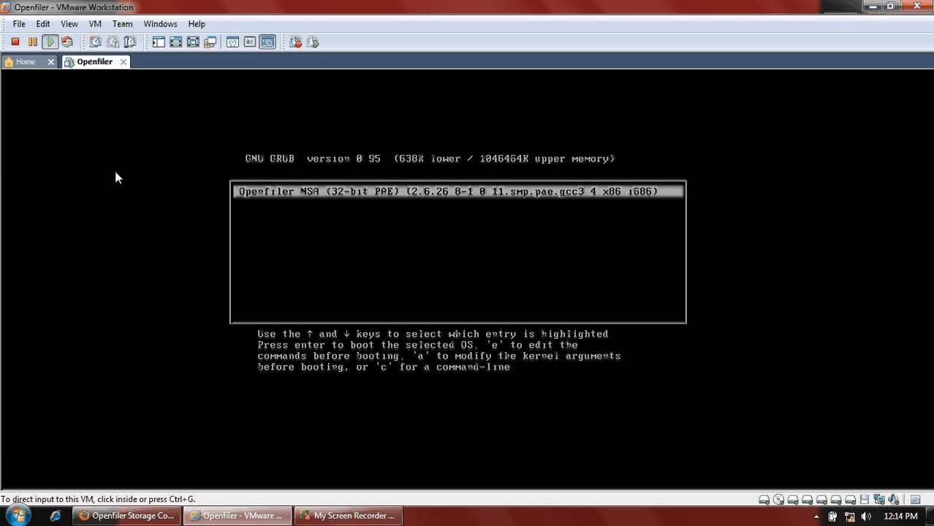
# - Boot Openfiler from the GRUB menu and log in to the console as root
pyautogui.click(458, 293)
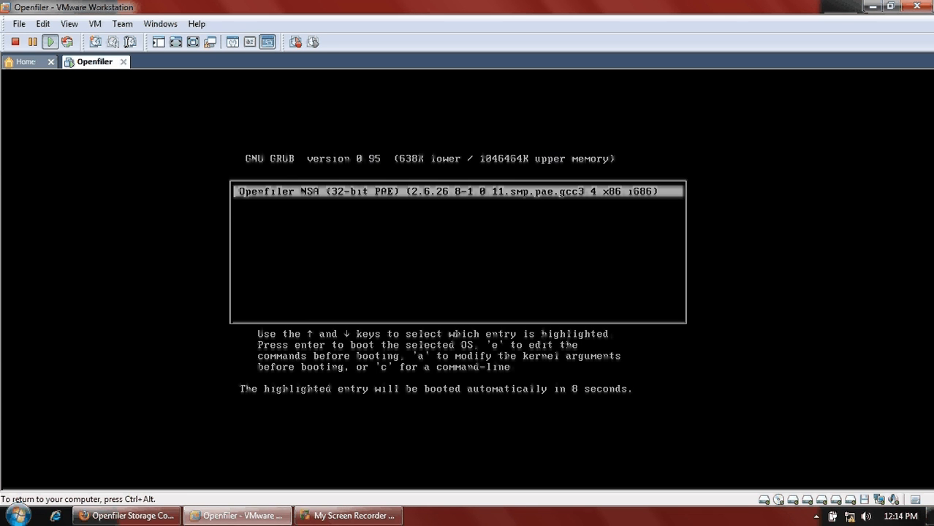
pyautogui.press('Return')
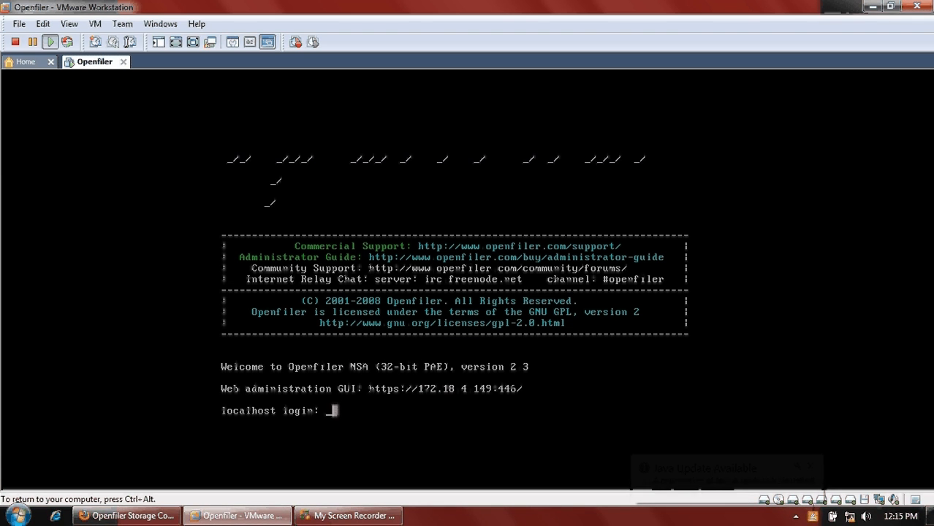
pyautogui.write('root')
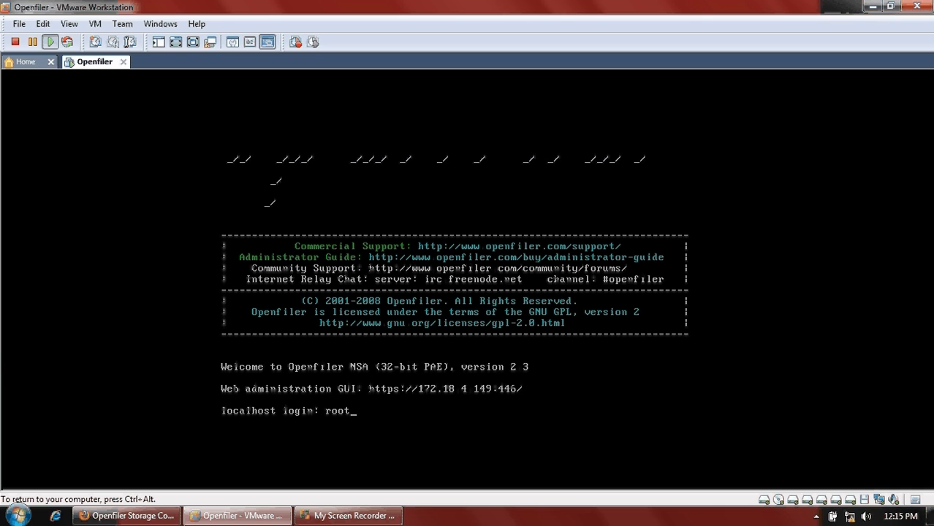
pyautogui.press('Return')
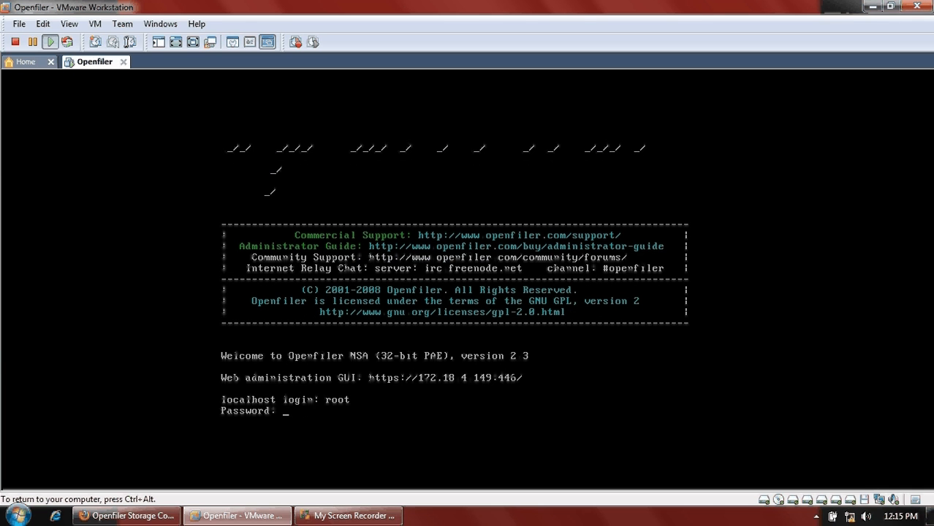
pyautogui.press('Return')
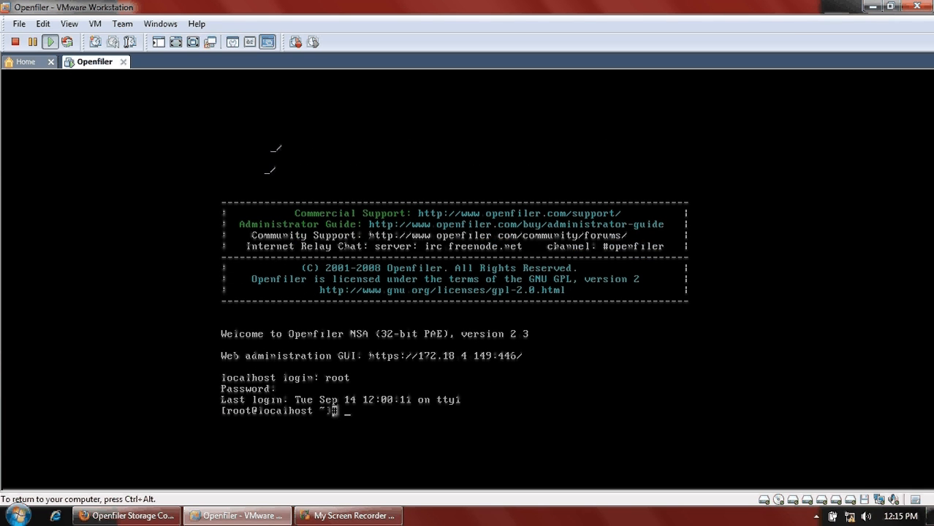
pyautogui.hotkey('ctrl', 'alt')
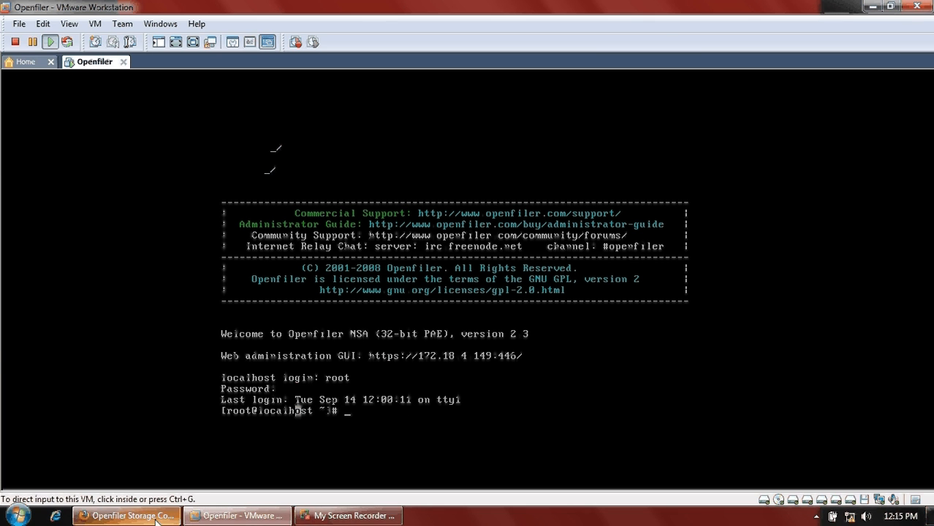
# - Sign in to the Openfiler web interface
pyautogui.click(128, 516)
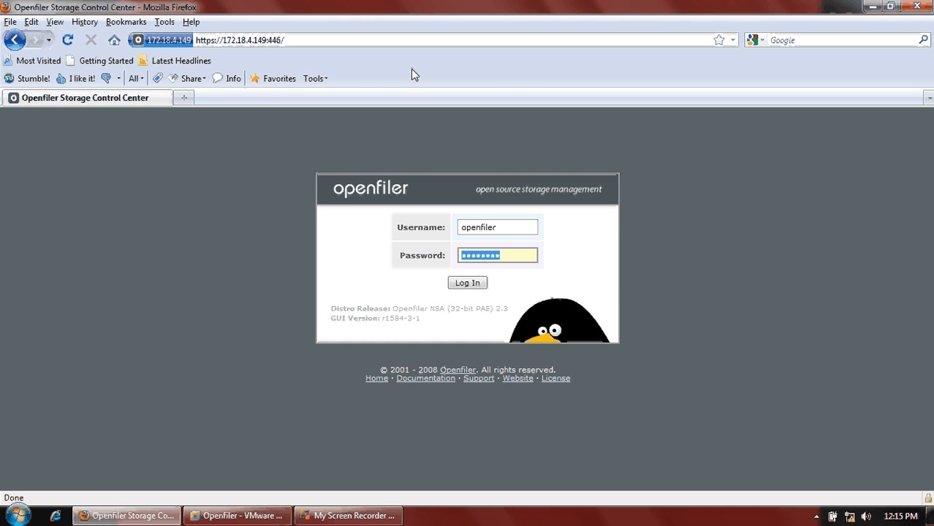
pyautogui.click(479, 285)
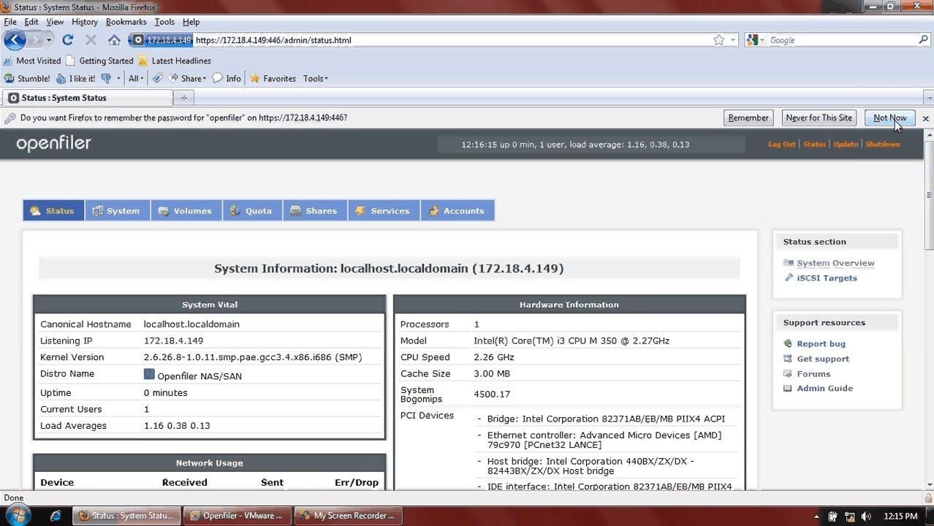
pyautogui.click(892, 119)
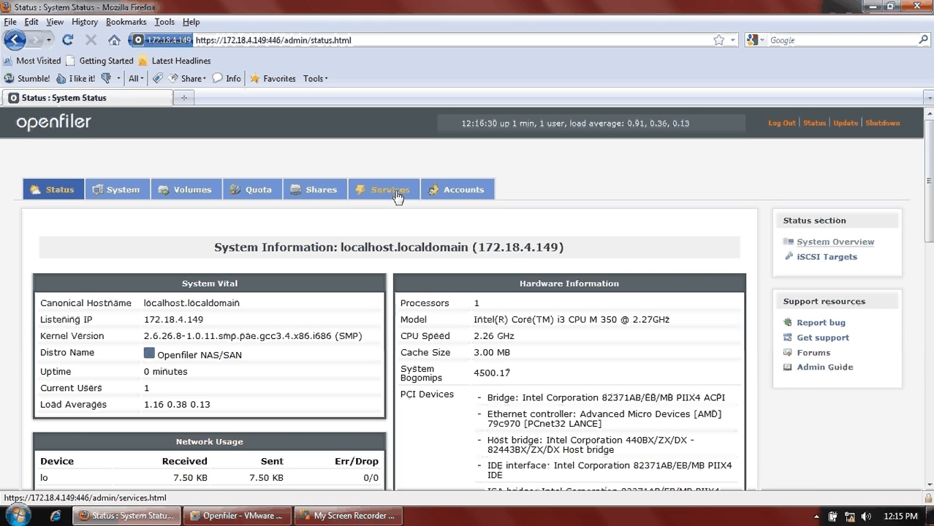
# - Enable the iSCSI target server under Services
pyautogui.click(397, 196)
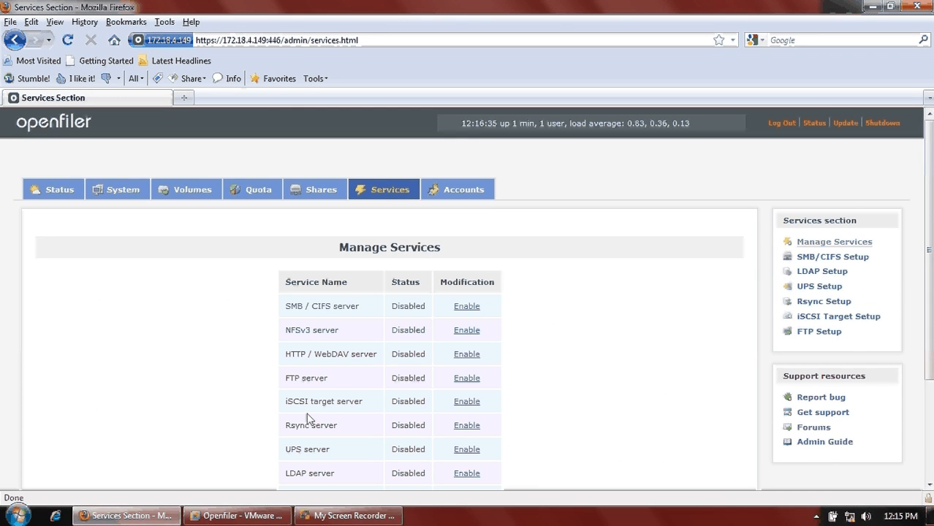
pyautogui.click(468, 408)
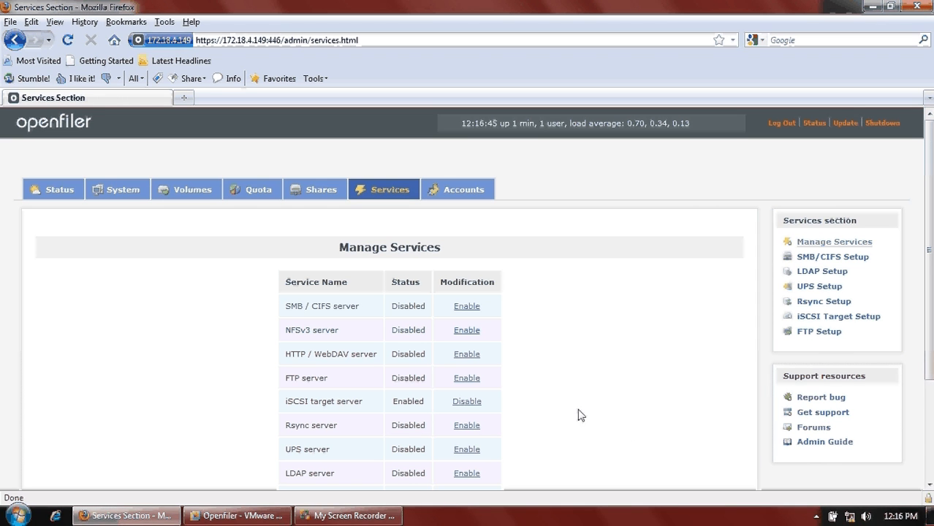
pyautogui.click(238, 516)
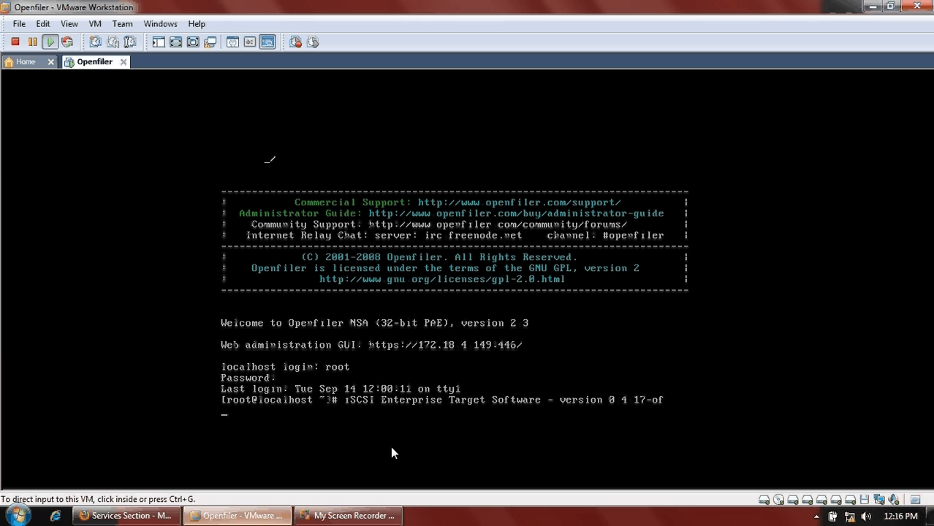
# - Run 'service iscsi-target status' on the console to confirm the target is running
pyautogui.click(708, 378)
pyautogui.press('Return')
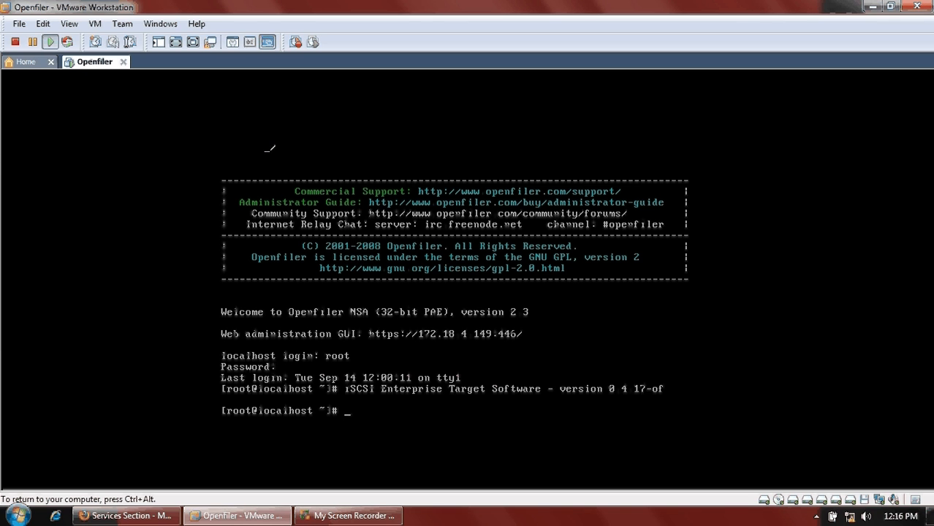
pyautogui.write('service iscsi')
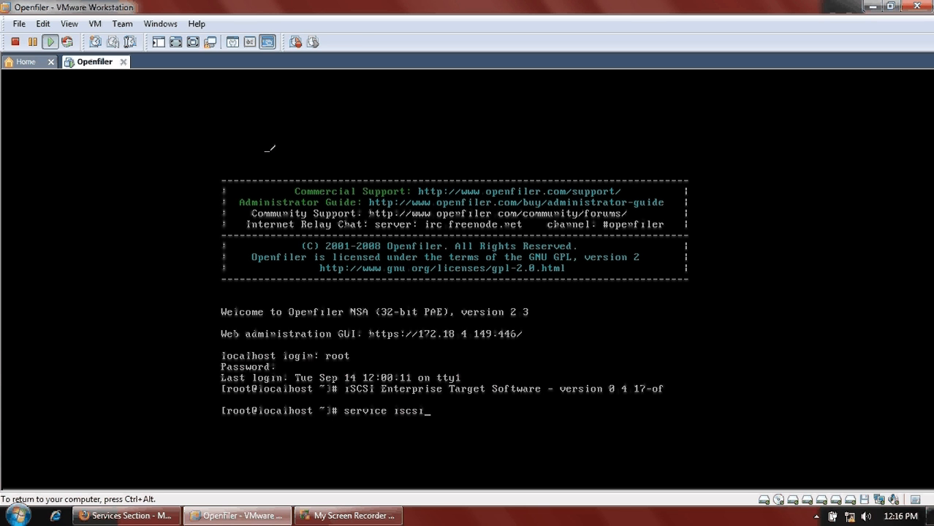
pyautogui.write('-target status')
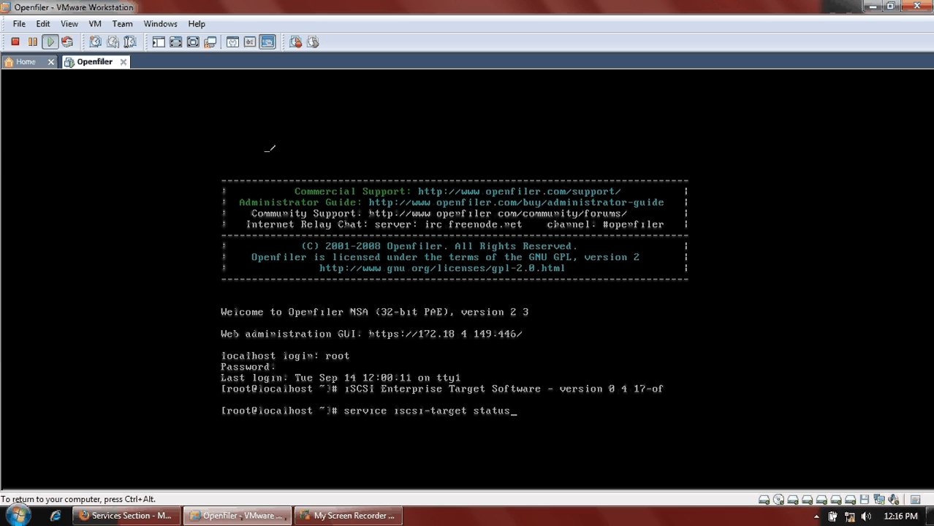
pyautogui.press('Return')
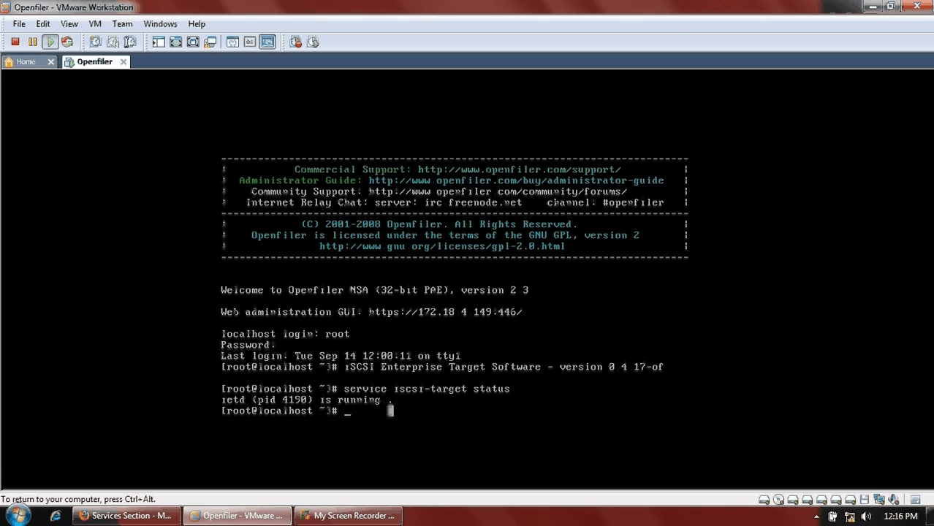
pyautogui.hotkey('ctrl', 'alt')
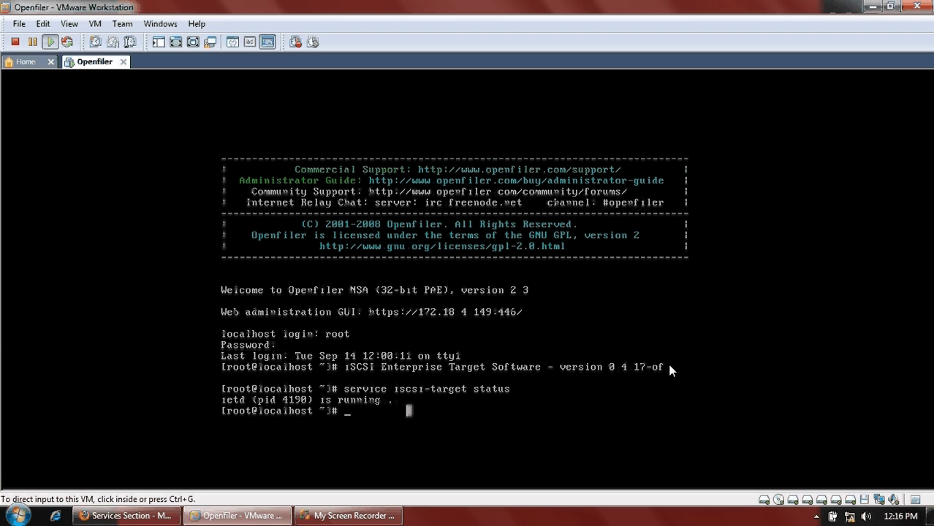
pyautogui.click(145, 518)
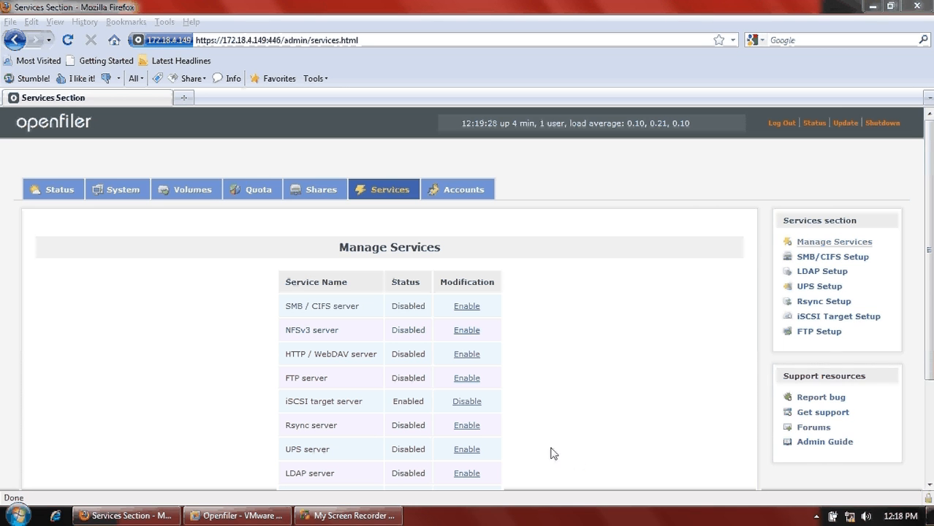
# - Go to Volumes > create new physical volumes and pick /dev/sda for partitioning
pyautogui.click(202, 194)
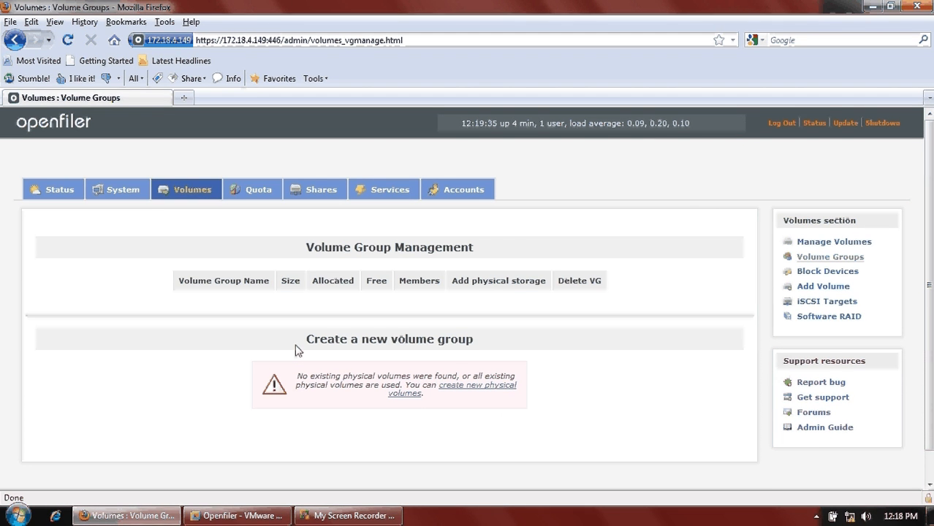
pyautogui.click(467, 392)
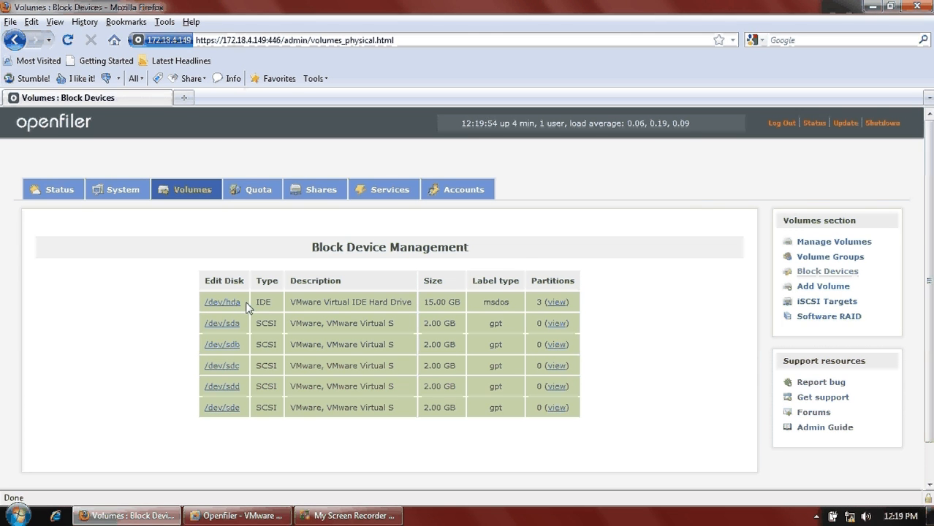
pyautogui.moveTo(247, 307); pyautogui.dragTo(201, 303)
pyautogui.click(229, 329)
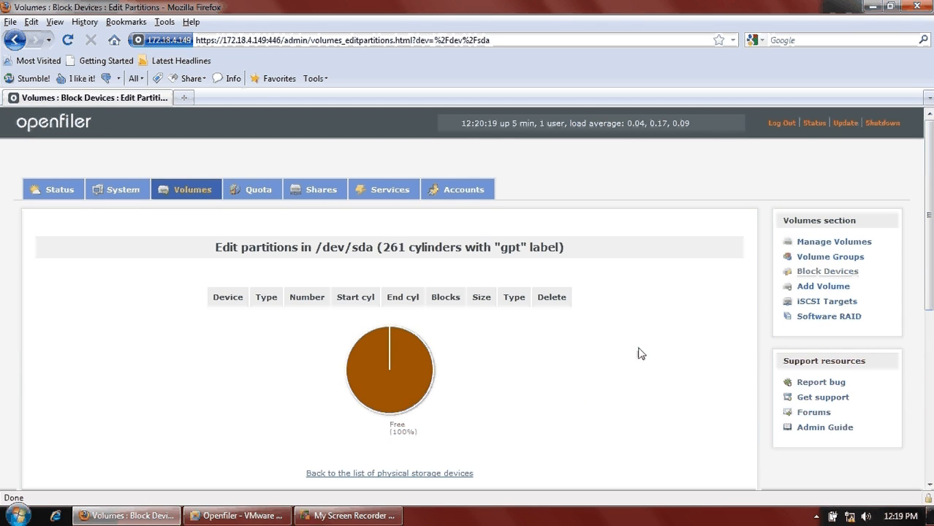
# - Create a single 2 GB Physical volume partition spanning all of /dev/sda
pyautogui.scroll(-8, 640, 351)
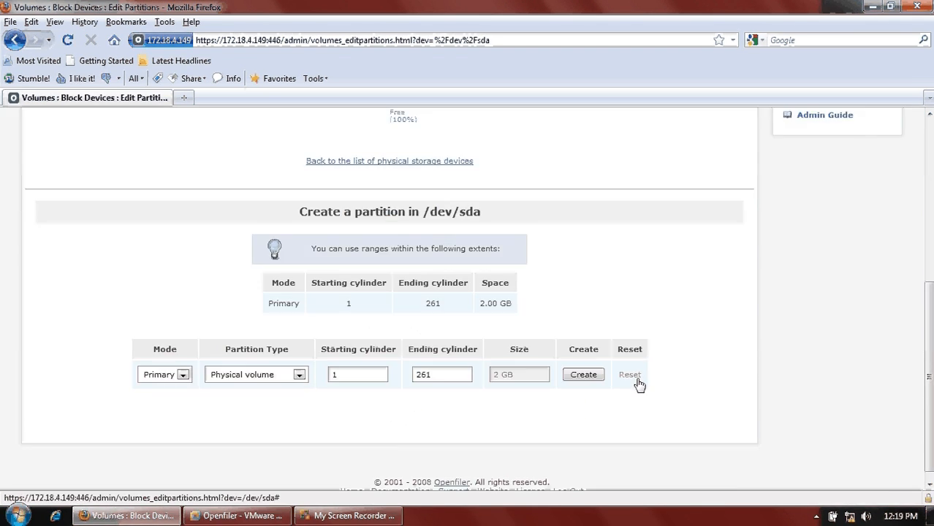
pyautogui.click(591, 377)
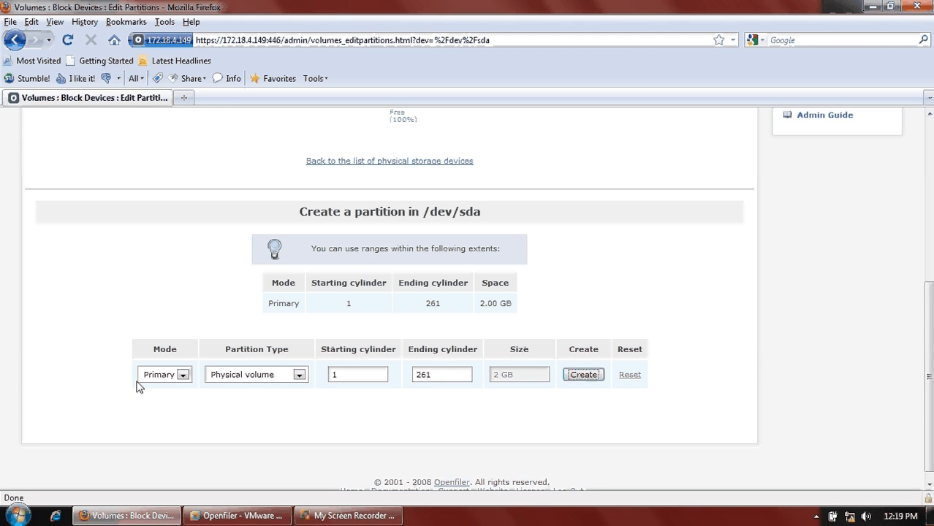
pyautogui.click(296, 378)
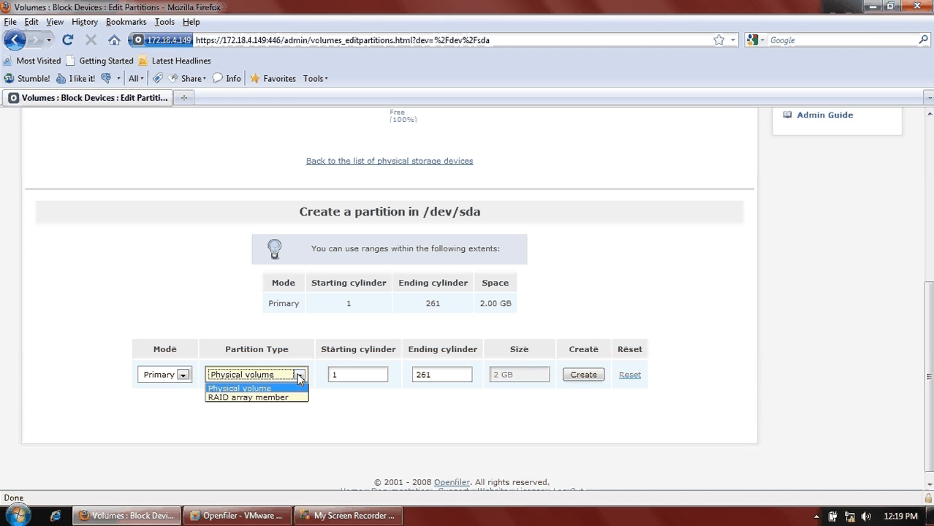
pyautogui.click(373, 433)
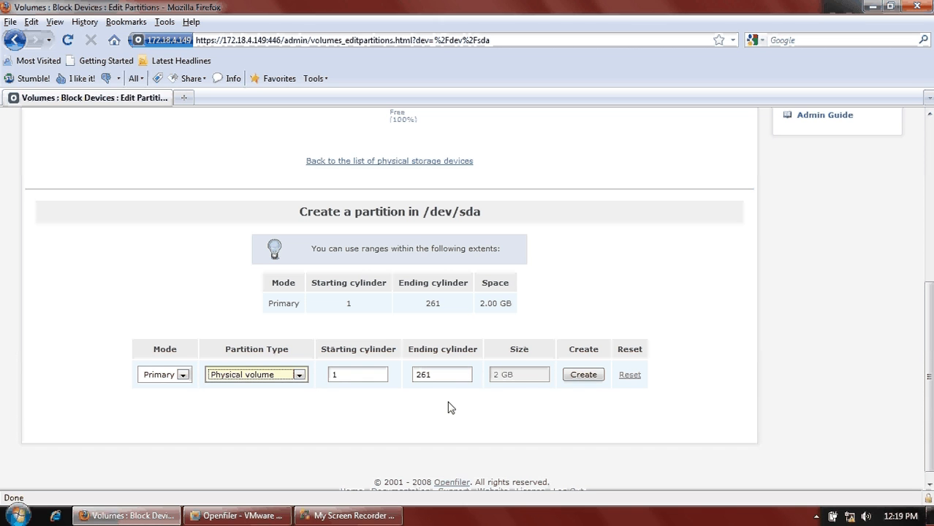
pyautogui.click(583, 375)
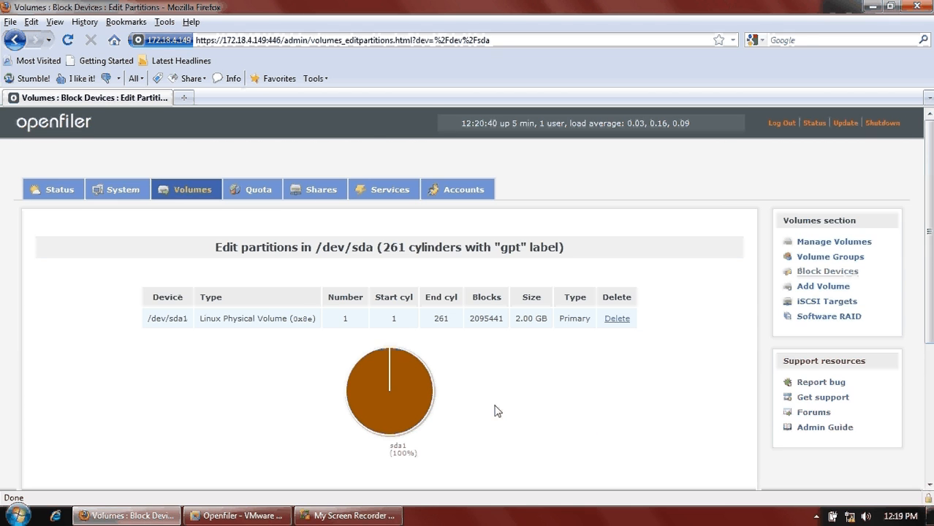
pyautogui.scroll(-5, 497, 411)
pyautogui.scroll(5, 596, 408)
pyautogui.click(193, 192)
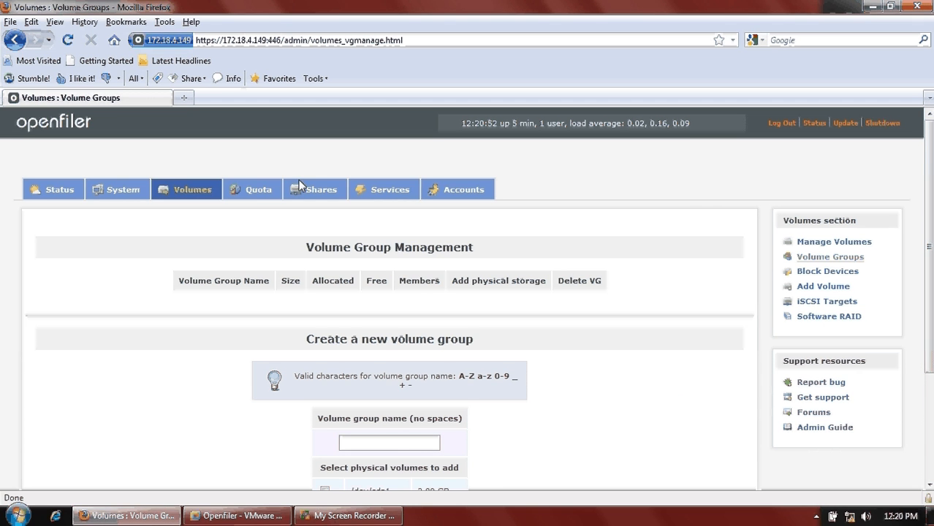
# - Partition /dev/sdb as one full-size 2 GB physical volume, /dev/sdb1
pyautogui.click(824, 275)
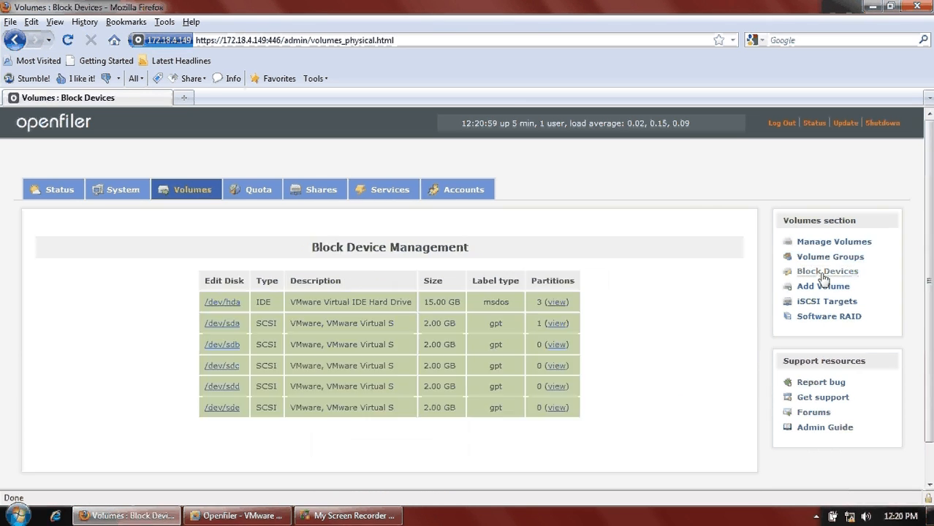
pyautogui.click(228, 347)
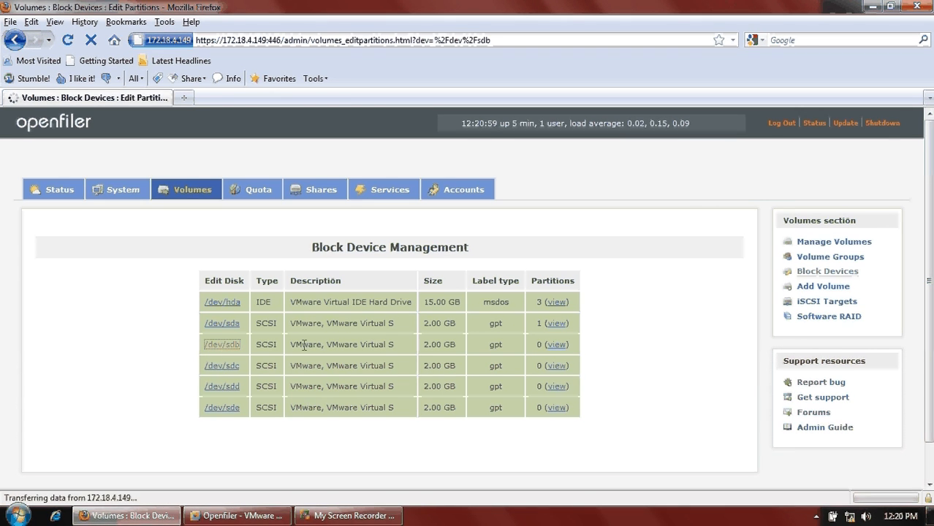
pyautogui.scroll(-8, 436, 385)
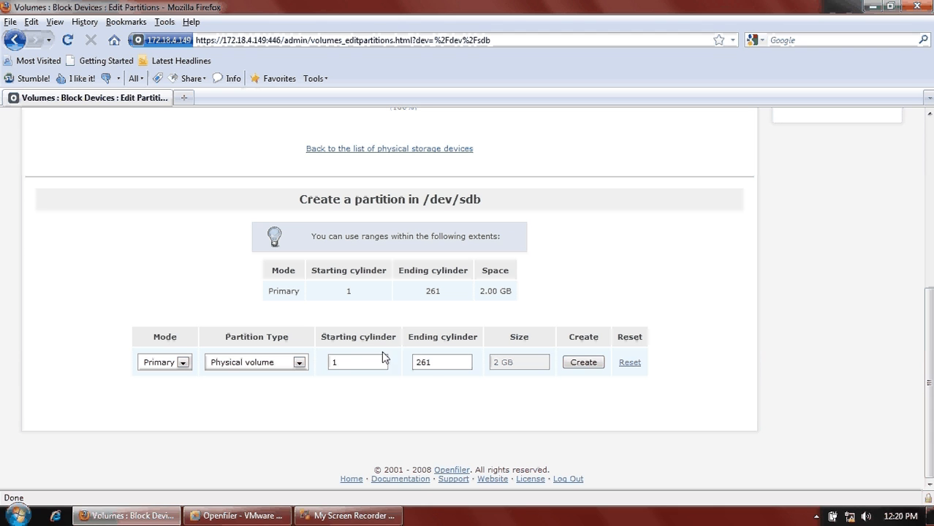
pyautogui.click(584, 363)
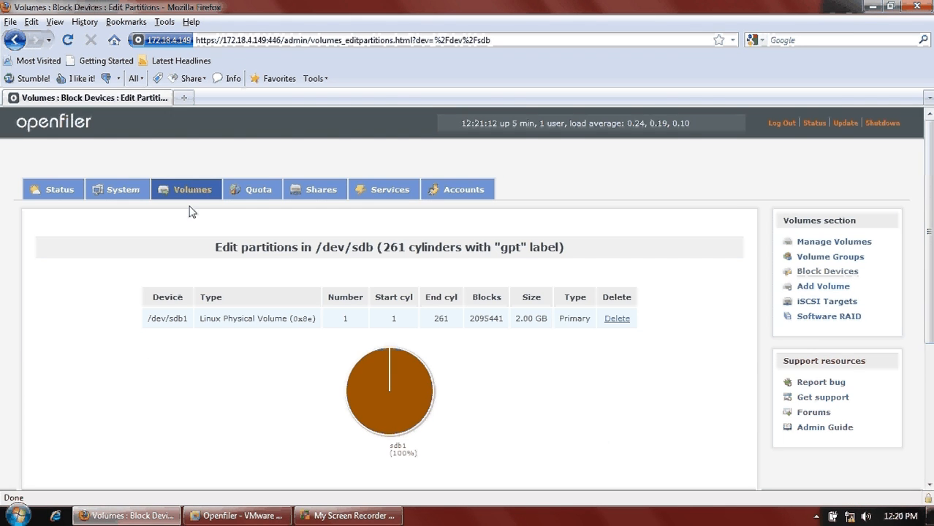
pyautogui.click(202, 193)
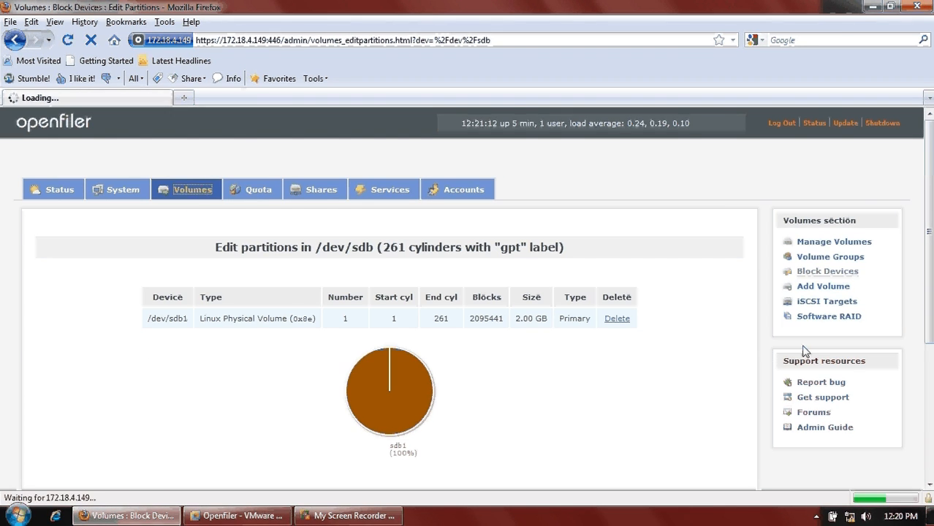
pyautogui.click(833, 272)
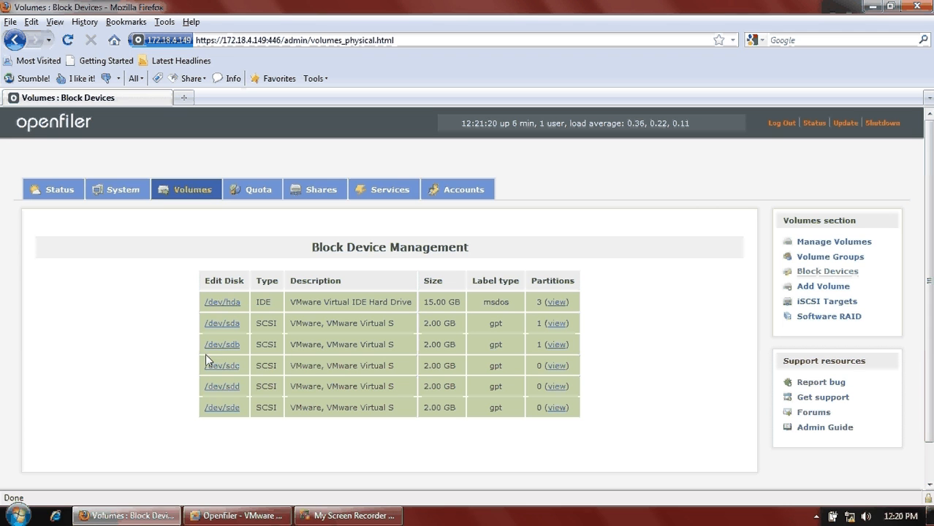
# - Create full-size physical-volume partitions sdc1, sdd1 and sde1 on /dev/sdc, /dev/sdd and /dev/sde
pyautogui.click(223, 367)
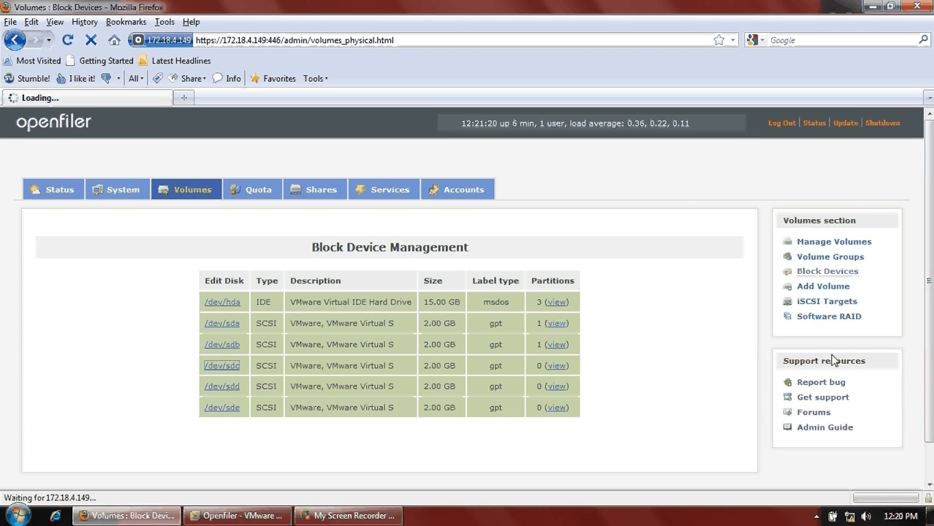
pyautogui.scroll(-8, 611, 385)
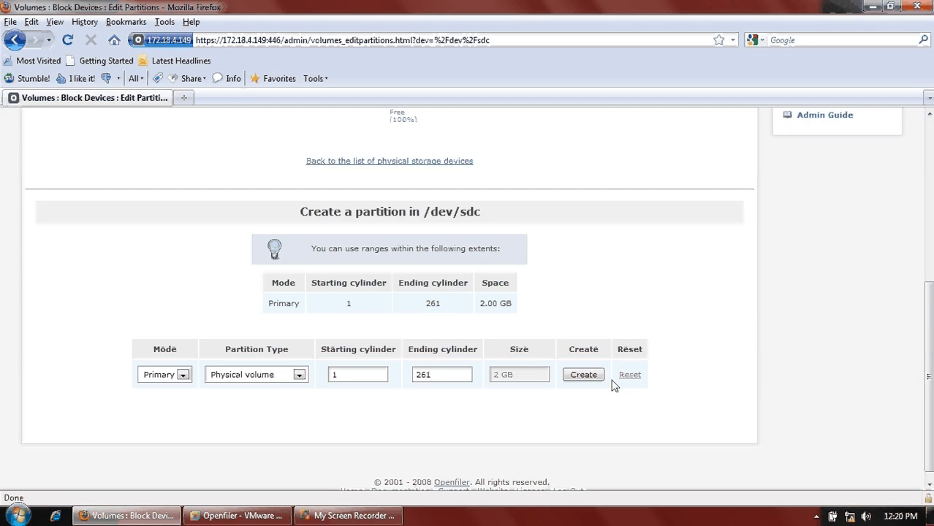
pyautogui.click(594, 378)
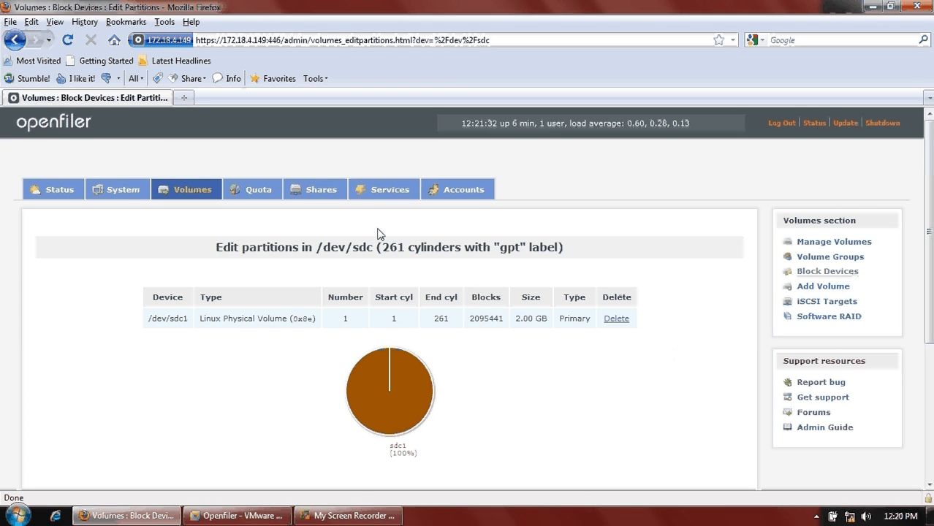
pyautogui.click(189, 187)
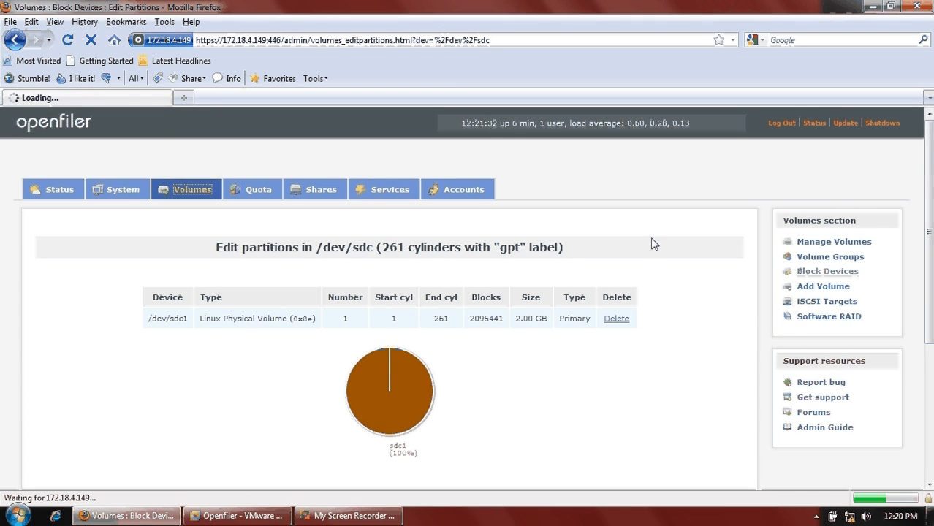
pyautogui.click(829, 272)
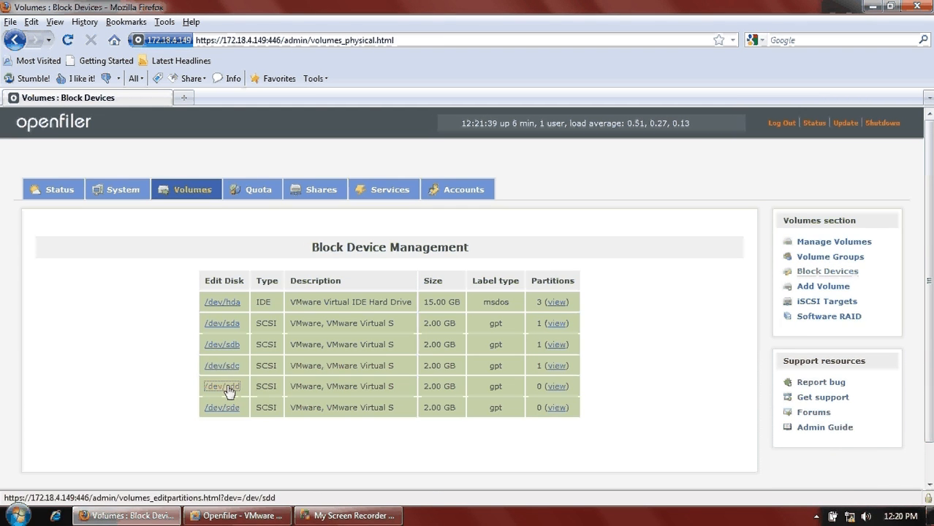
pyautogui.click(226, 387)
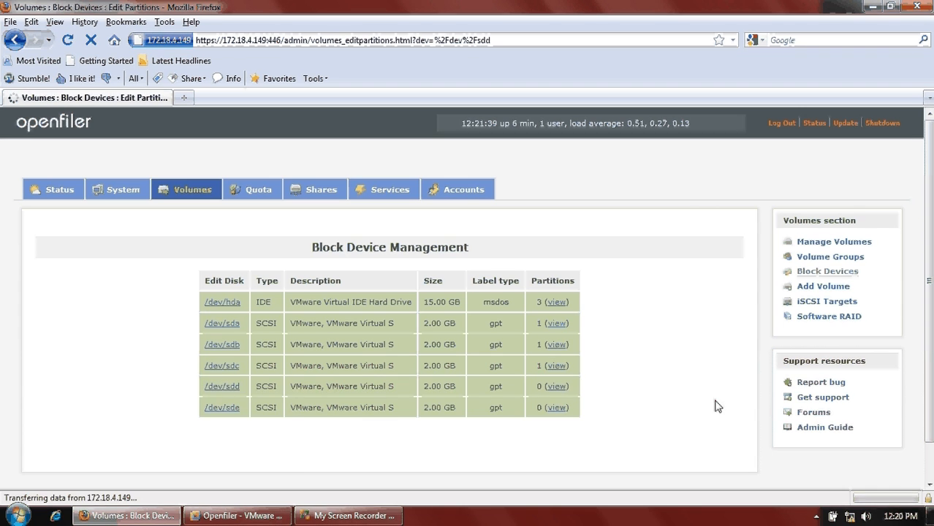
pyautogui.scroll(-8, 658, 387)
pyautogui.click(594, 364)
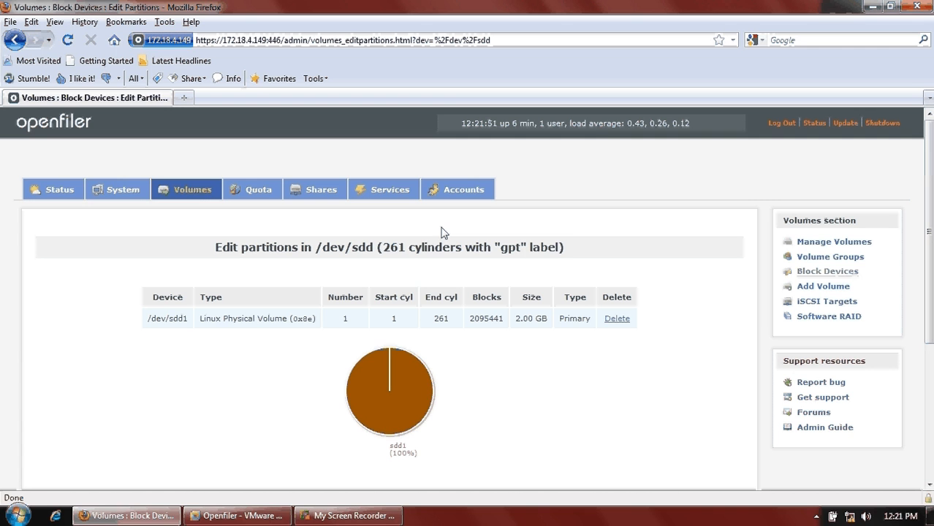
pyautogui.click(199, 191)
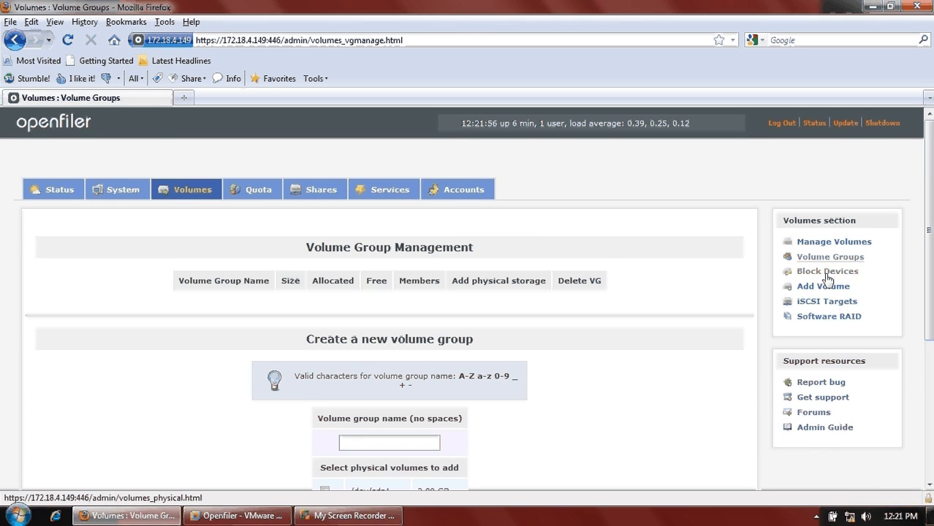
pyautogui.click(827, 276)
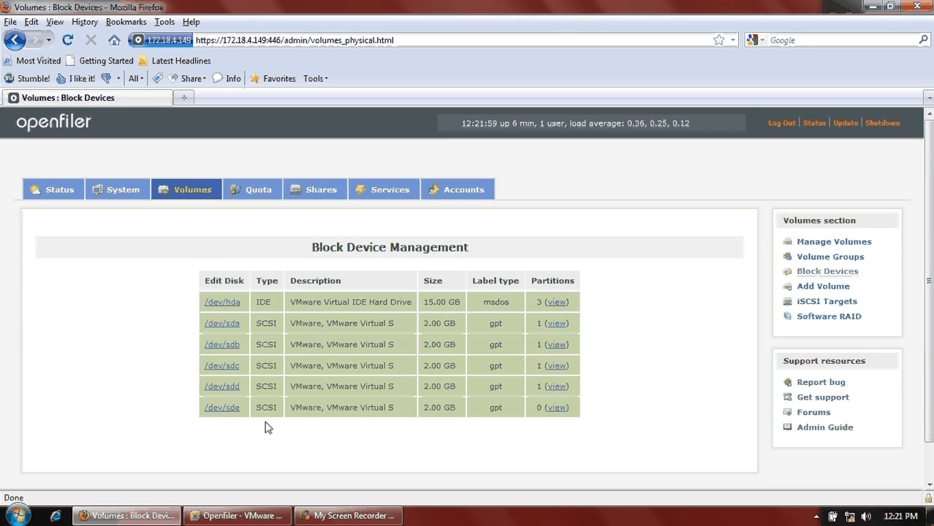
pyautogui.click(227, 411)
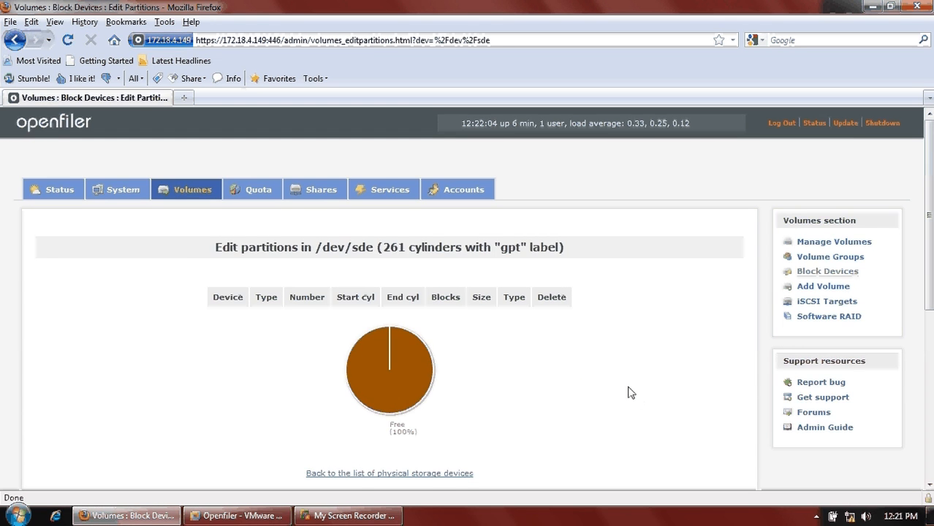
pyautogui.scroll(-8, 631, 393)
pyautogui.click(585, 363)
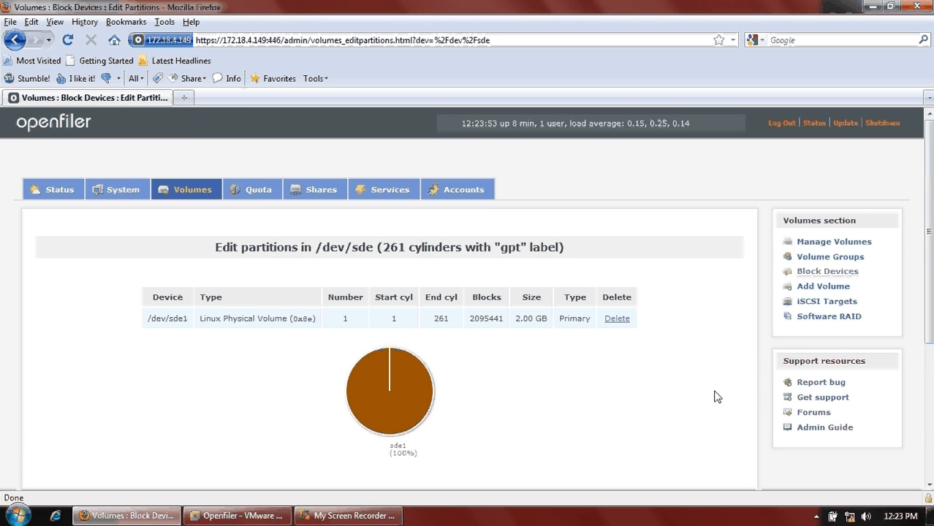
pyautogui.click(197, 196)
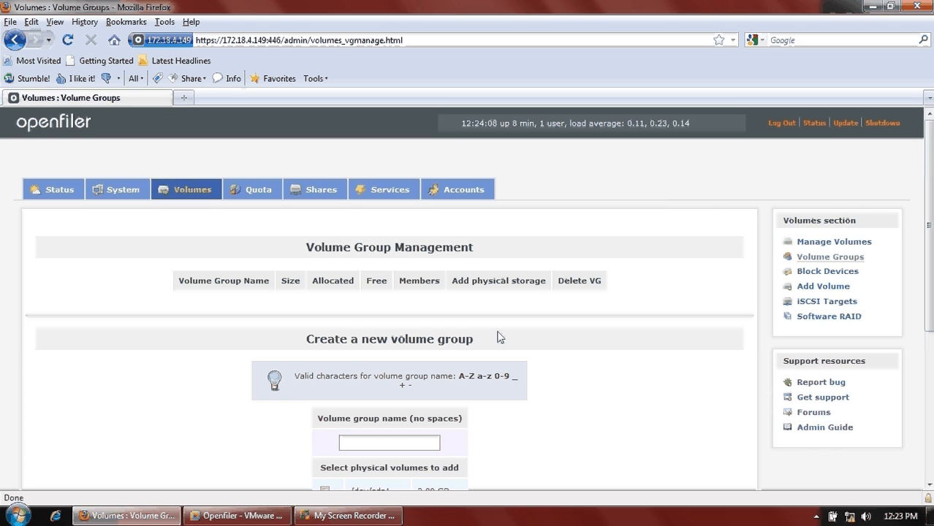
# - Create volume group iscsi_vg from physical volumes /dev/sda1 through /dev/sde1
pyautogui.scroll(-4, 459, 347)
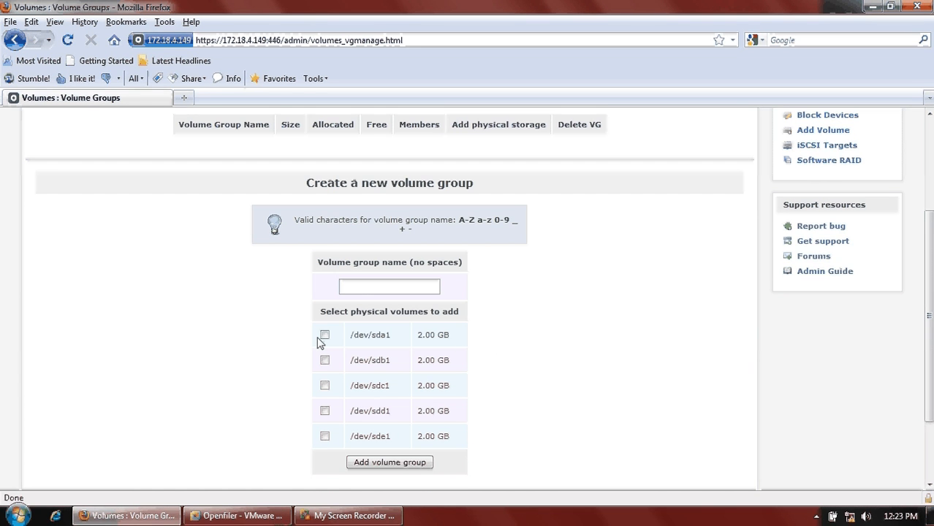
pyautogui.click(369, 291)
pyautogui.click(362, 289)
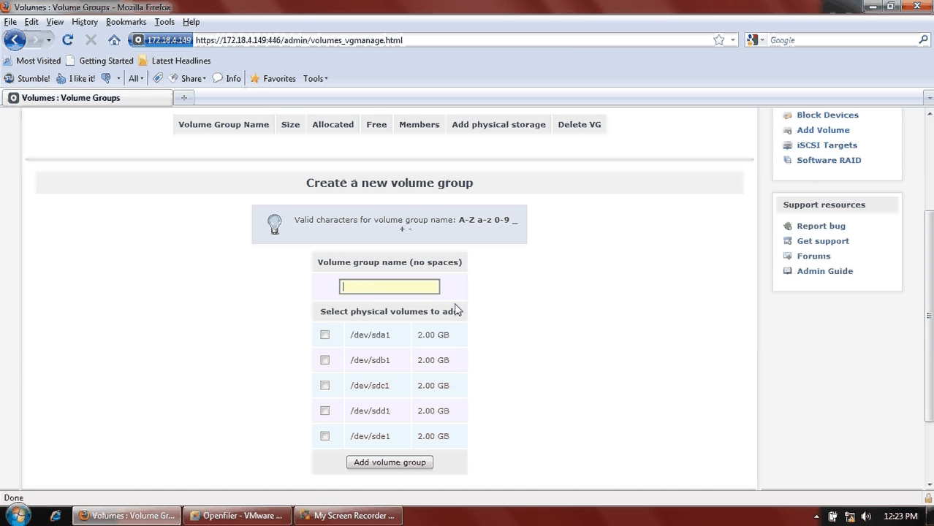
pyautogui.write('iscsi_vg')
pyautogui.click(330, 340)
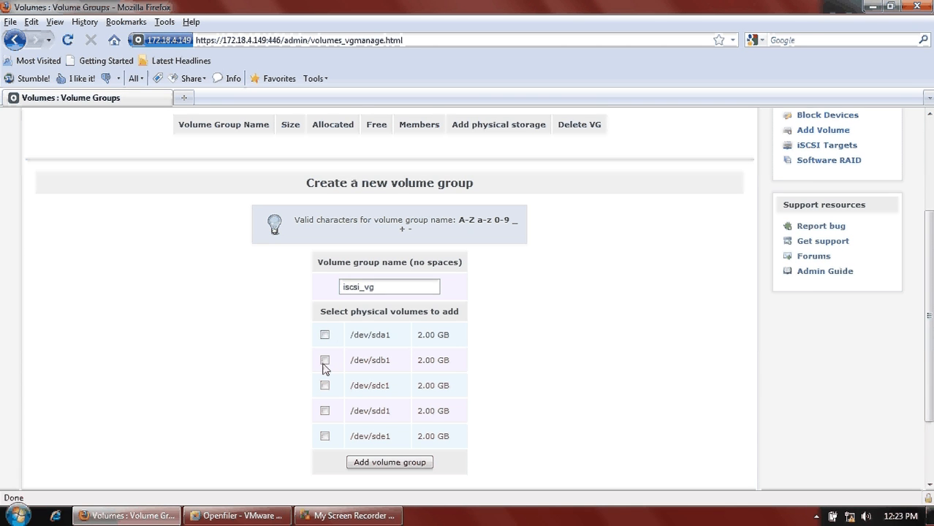
pyautogui.click(325, 335)
pyautogui.click(324, 360)
pyautogui.click(324, 385)
pyautogui.click(325, 412)
pyautogui.click(326, 436)
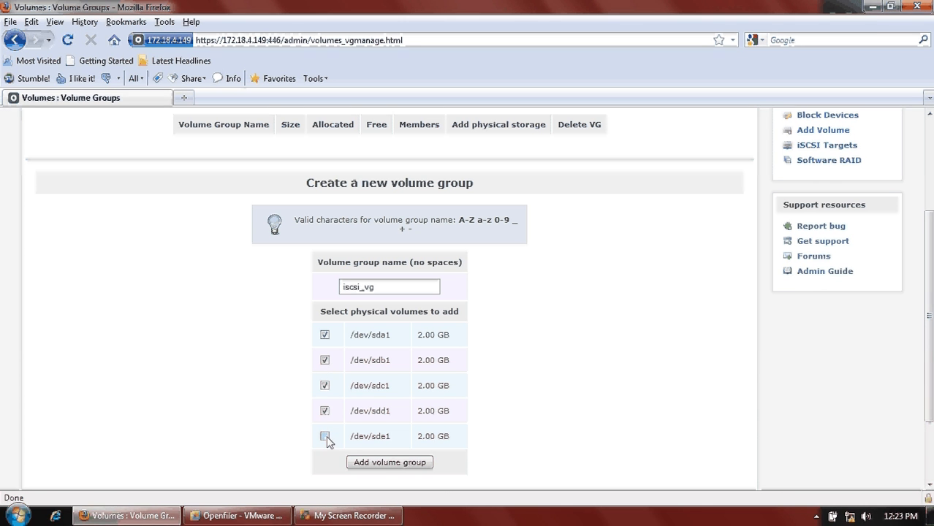
pyautogui.click(392, 464)
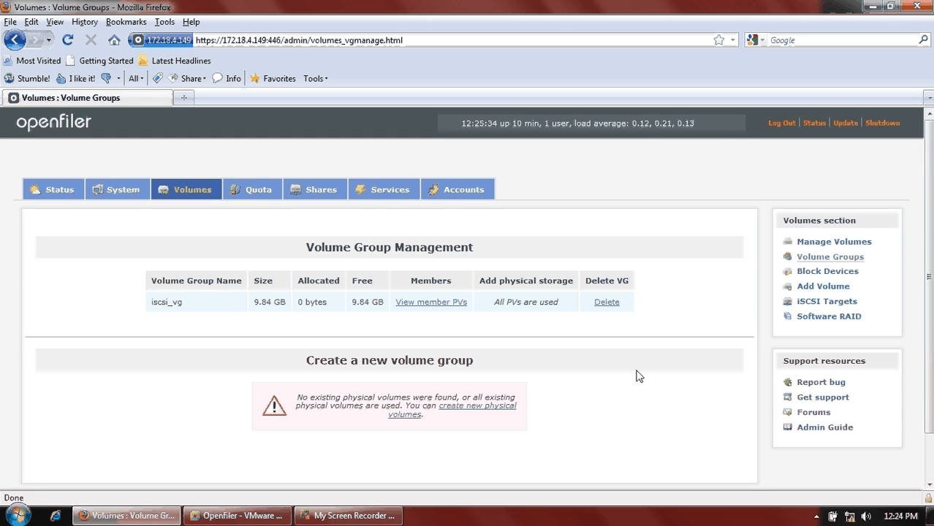
# - Check iscsi_vg's five member physical volumes, then go to Add Volume
pyautogui.click(443, 306)
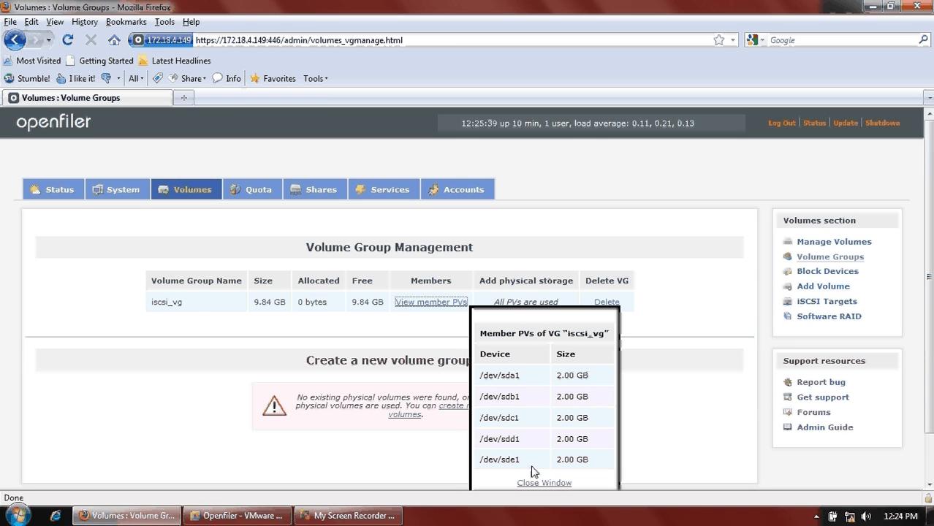
pyautogui.click(202, 312)
pyautogui.moveTo(202, 312); pyautogui.dragTo(142, 303)
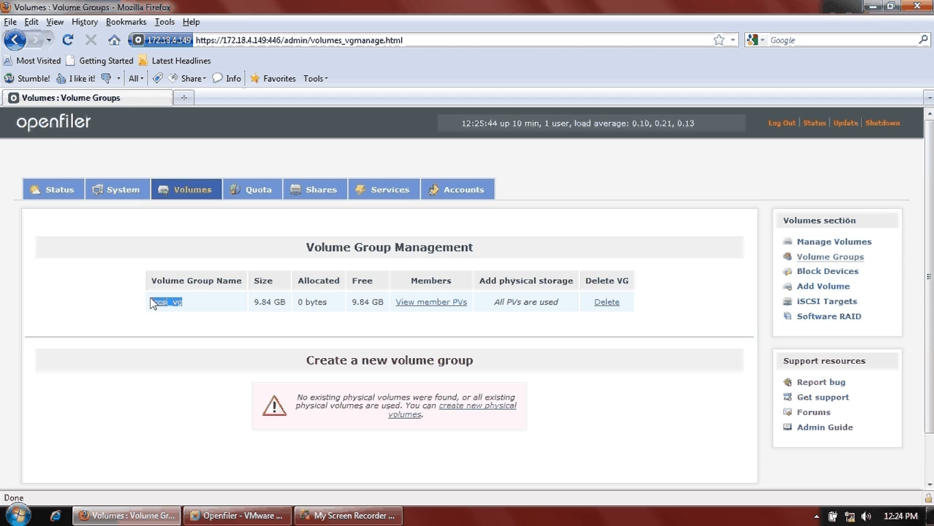
pyautogui.click(818, 287)
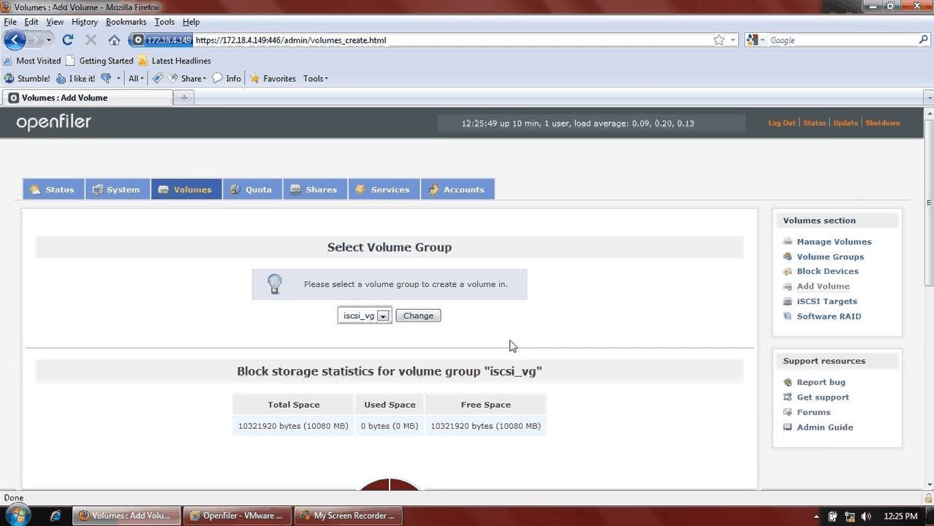
# - Name the new volume iscsi_vol1 with the description 'Technical Data'
pyautogui.scroll(-1, 513, 346)
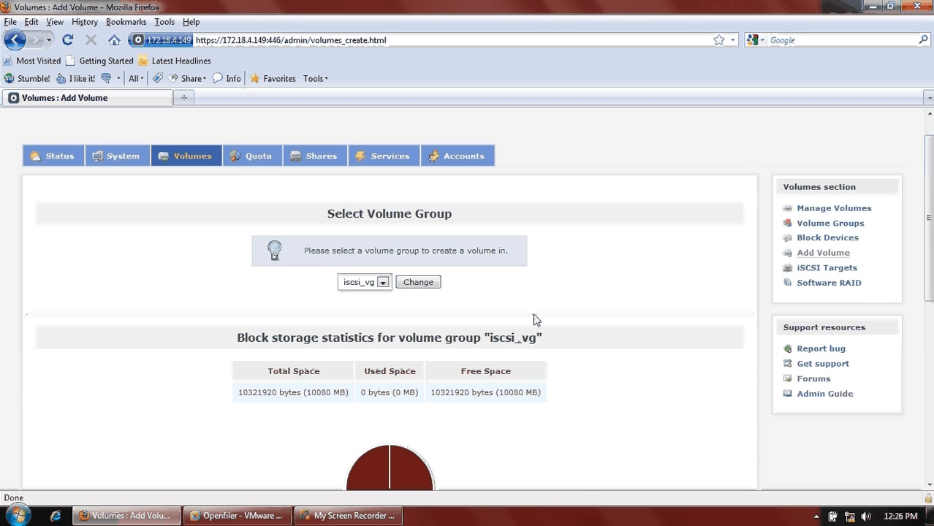
pyautogui.scroll(-10, 533, 314)
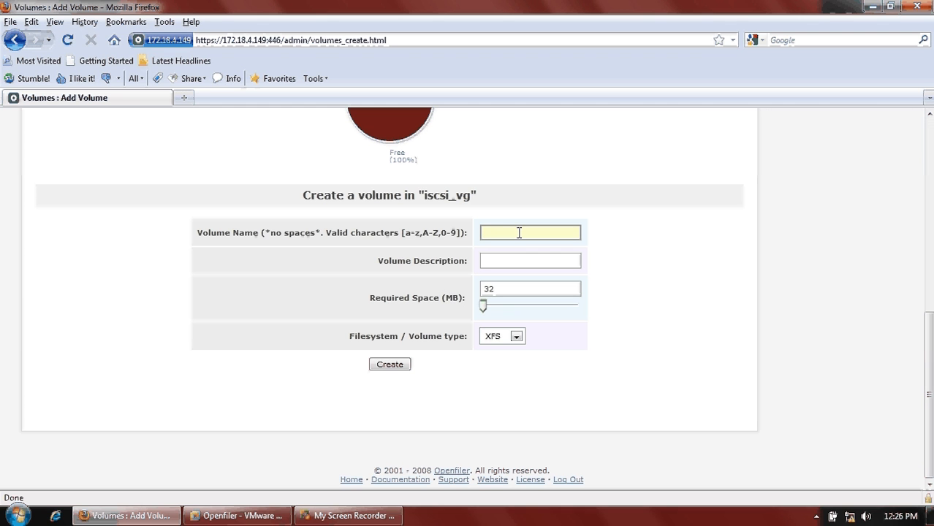
pyautogui.write('iscsi_vol1')
pyautogui.click(552, 258)
pyautogui.write('Tec')
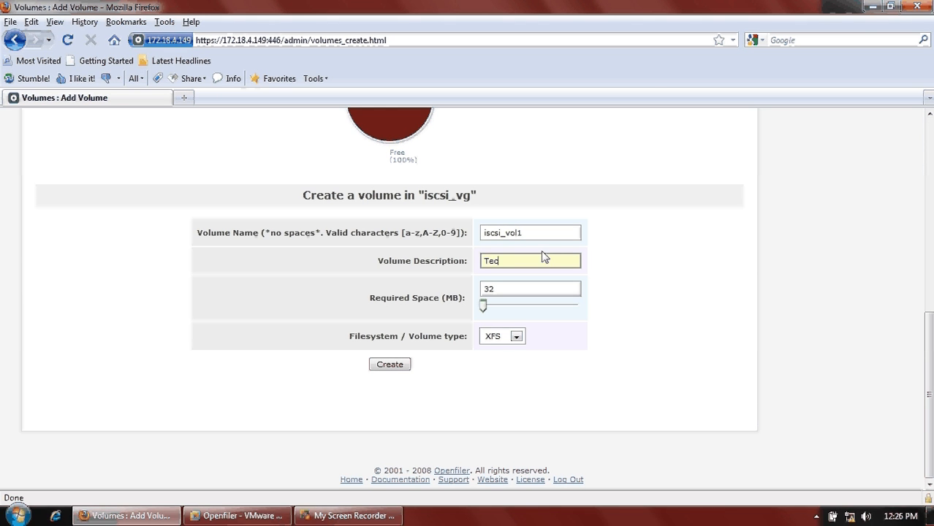
pyautogui.write('hnical Data')
# - Set its size to about 5600 MB, type iSCSI, and create it
pyautogui.moveTo(483, 308); pyautogui.dragTo(532, 308)
pyautogui.click(518, 338)
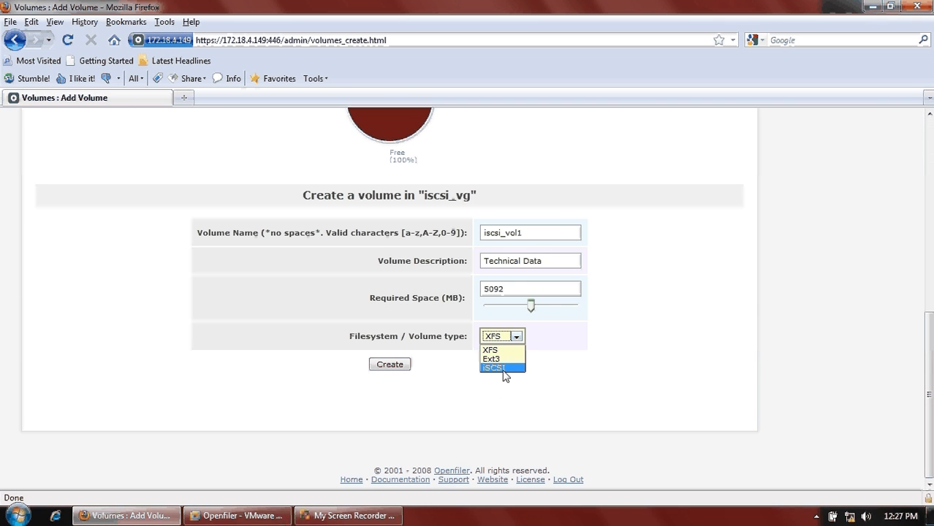
pyautogui.click(506, 368)
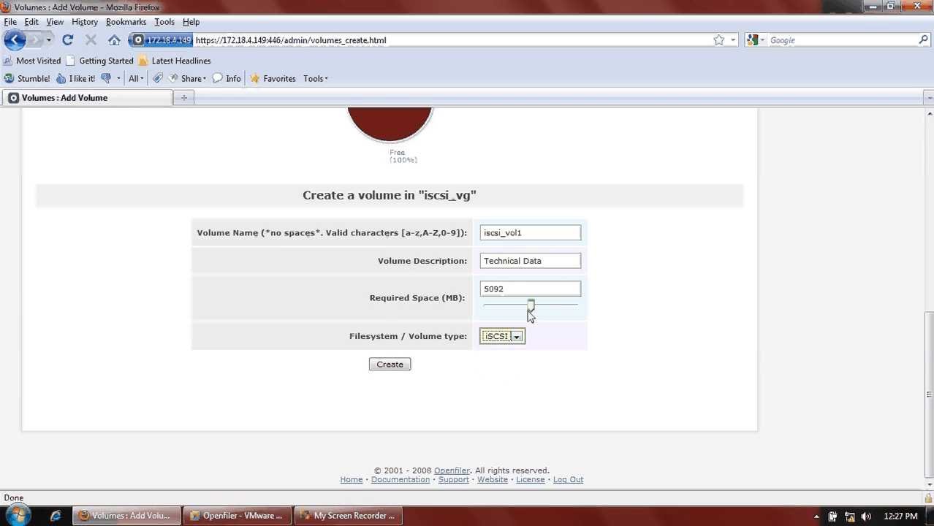
pyautogui.moveTo(530, 307); pyautogui.dragTo(536, 307)
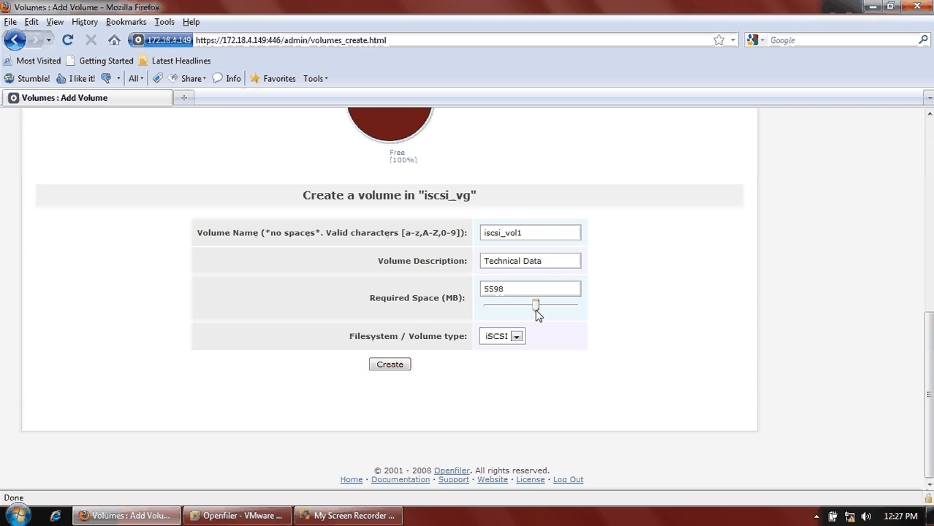
pyautogui.click(394, 367)
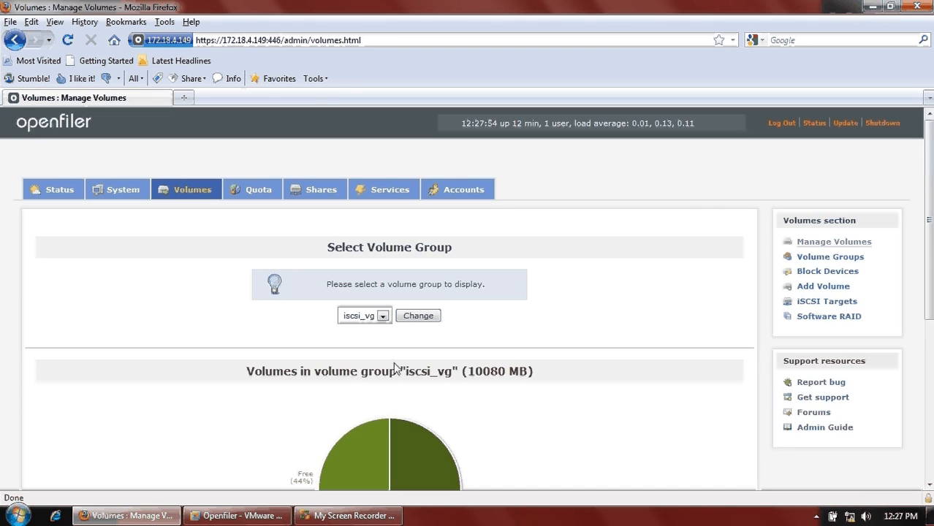
pyautogui.scroll(-5, 541, 263)
pyautogui.scroll(5, 553, 271)
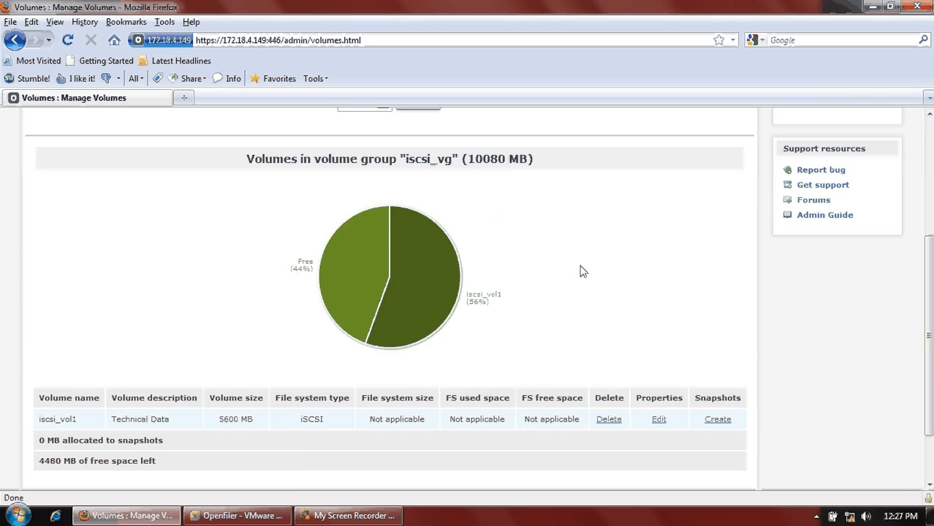
pyautogui.scroll(-5, 630, 283)
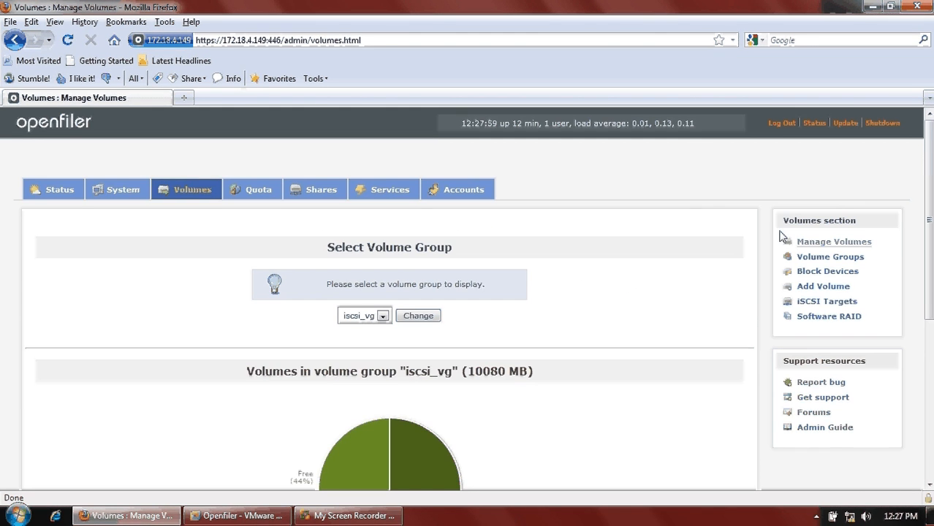
pyautogui.click(823, 286)
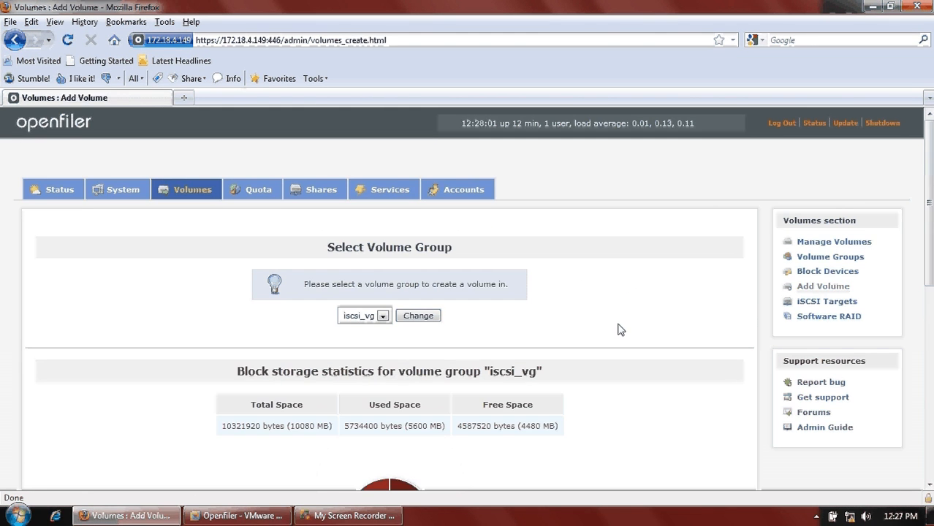
# - Enter volume name iscsi_vol2 with description 'Entertainment' and a size of 3616 MB
pyautogui.scroll(-5, 566, 343)
pyautogui.click(536, 345)
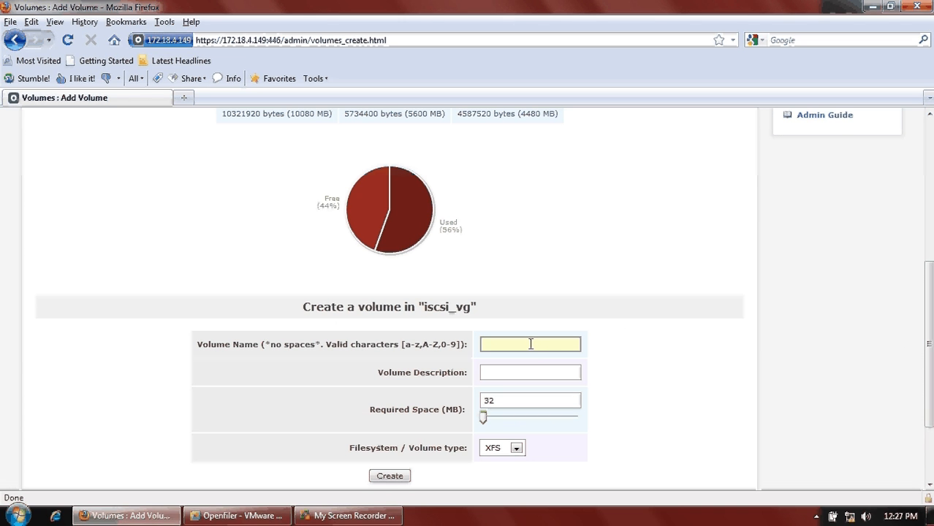
pyautogui.write('iscsi')
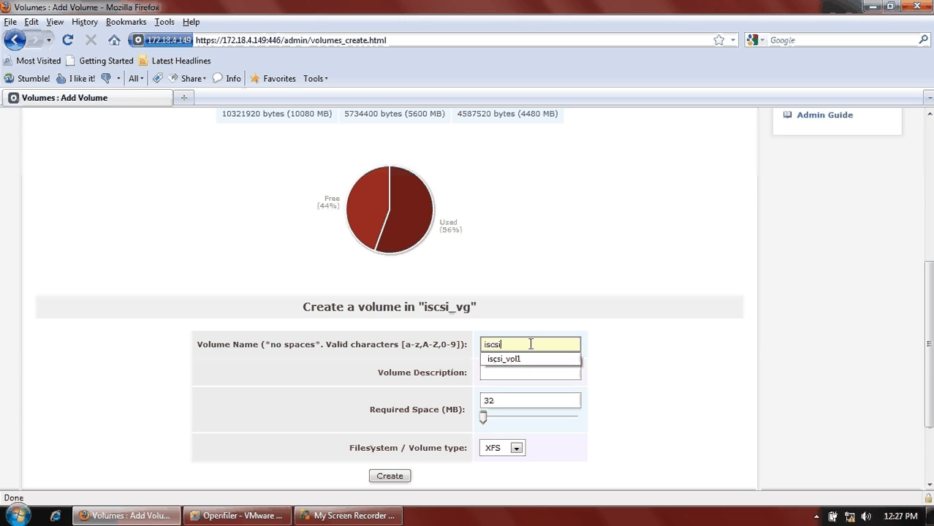
pyautogui.write('_vol2')
pyautogui.click(516, 370)
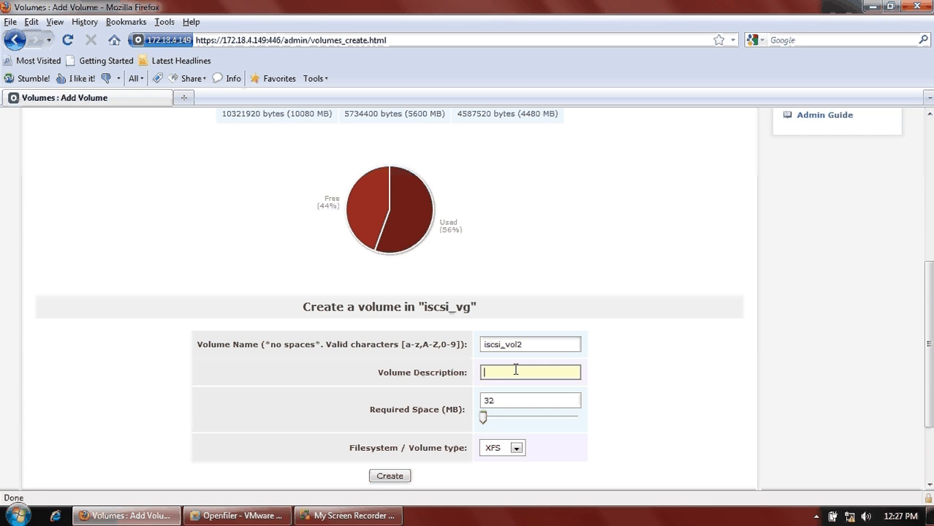
pyautogui.write('Entertainment')
pyautogui.moveTo(483, 418); pyautogui.dragTo(559, 425)
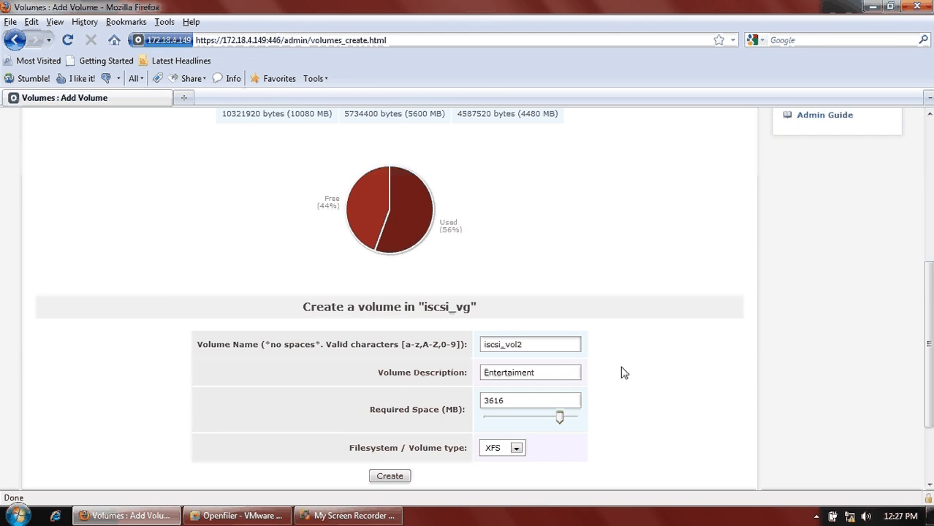
# - Choose the iSCSI volume type, create the volume, and review it in the volumes table
pyautogui.scroll(-2, 585, 377)
pyautogui.click(516, 369)
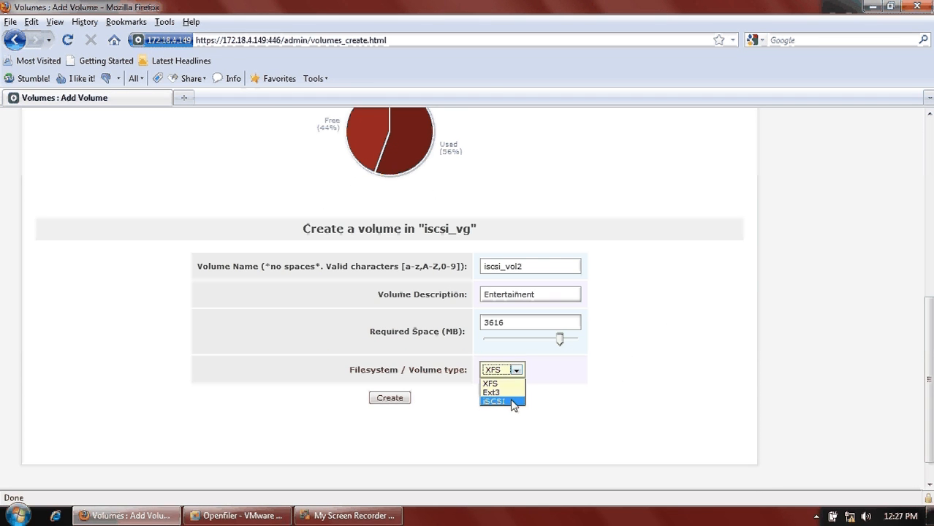
pyautogui.click(513, 402)
pyautogui.click(400, 399)
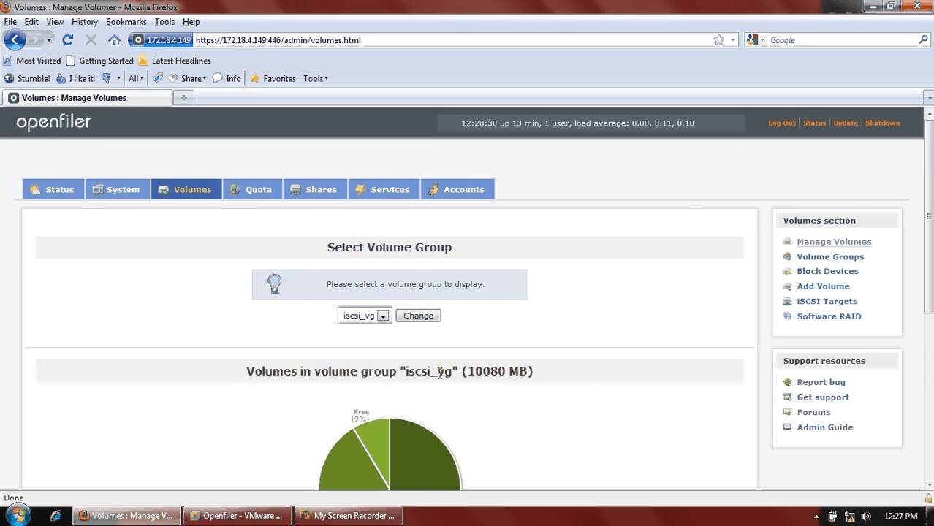
pyautogui.scroll(-7, 548, 343)
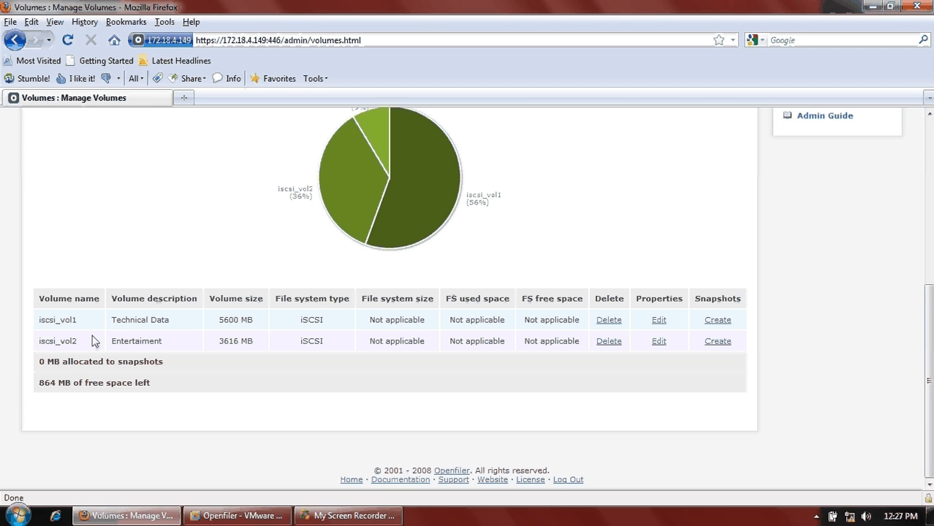
pyautogui.moveTo(93, 340); pyautogui.dragTo(40, 319)
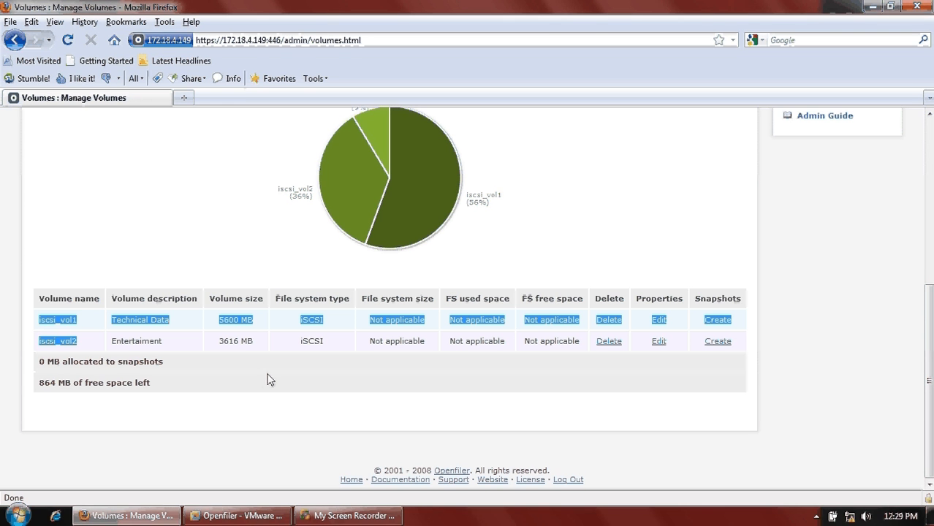
pyautogui.click(83, 325)
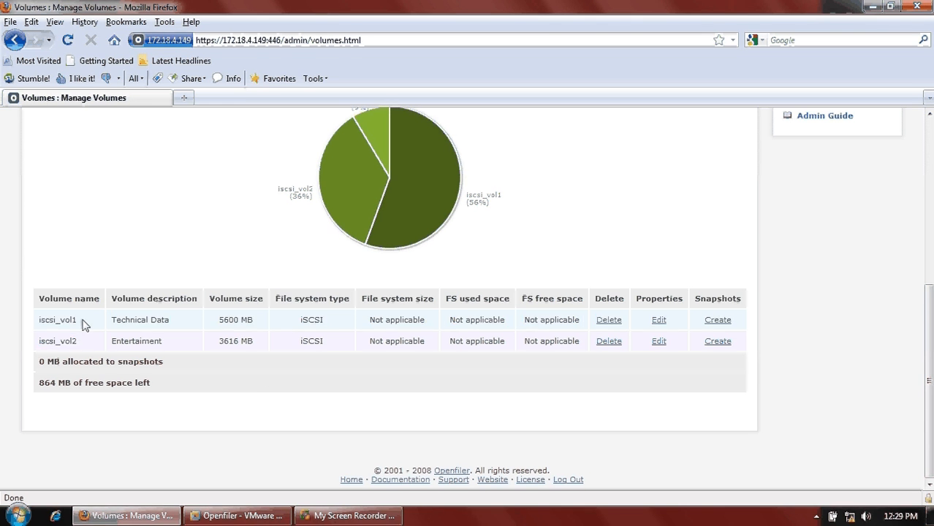
pyautogui.doubleClick(82, 325)
pyautogui.scroll(5, 476, 377)
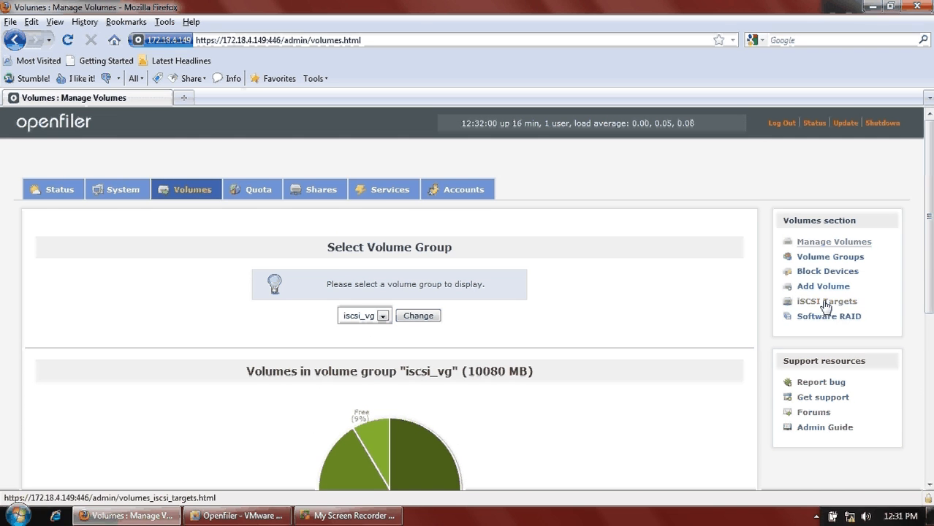
# - Add iSCSI target iqn.2006-01.com.openfiler:tsn.iscsi by replacing the IQN suffix with 'iscsi'
pyautogui.click(826, 303)
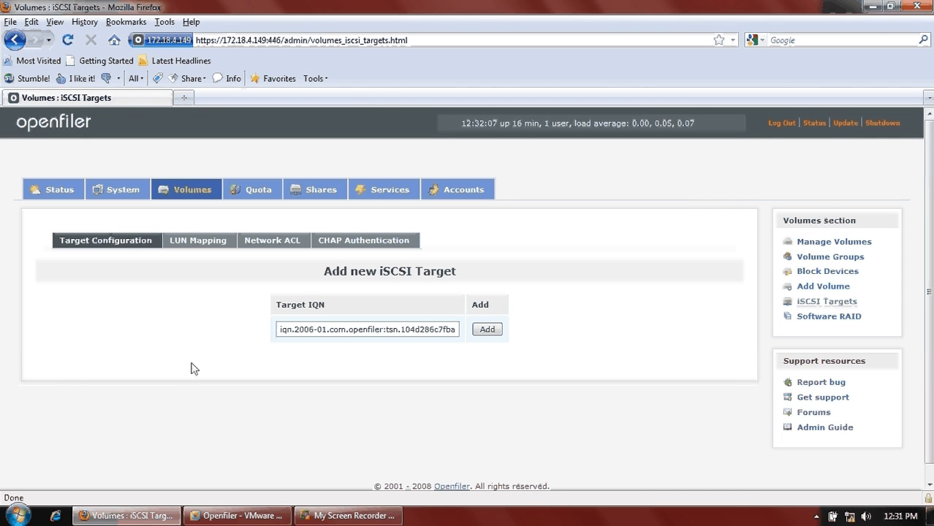
pyautogui.click(292, 329)
pyautogui.moveTo(292, 330); pyautogui.dragTo(279, 330)
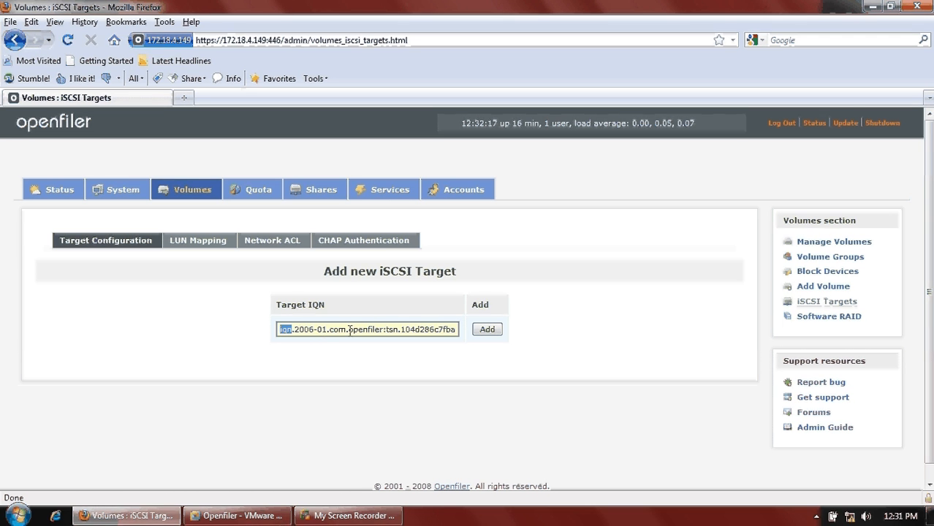
pyautogui.click(402, 330)
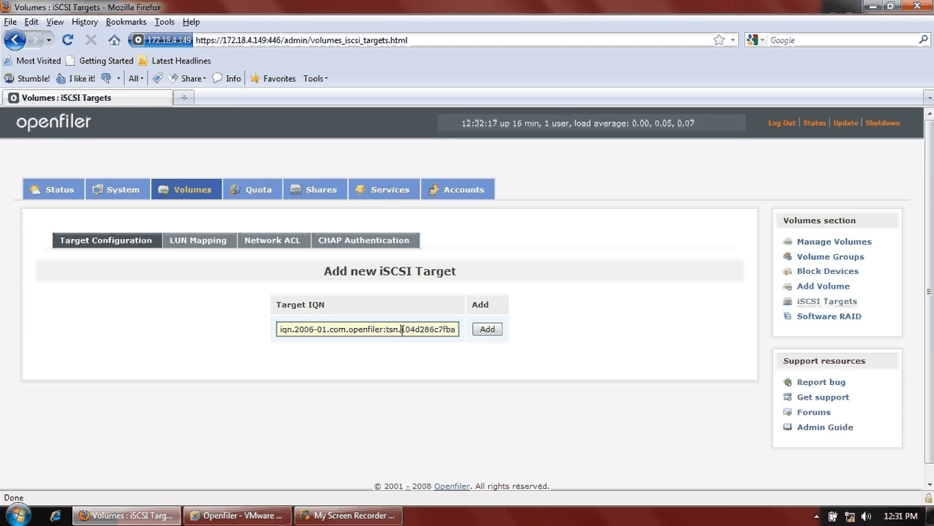
pyautogui.moveTo(401, 330); pyautogui.dragTo(458, 332)
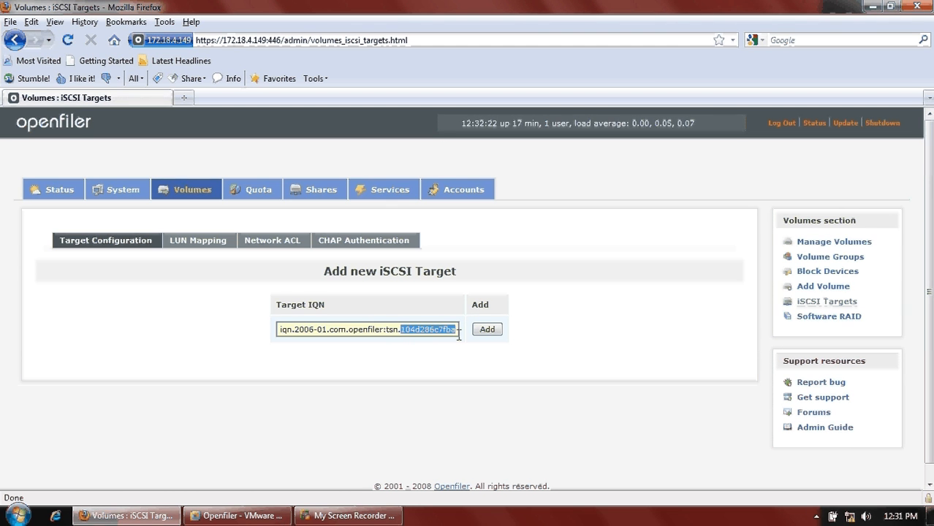
pyautogui.write('i')
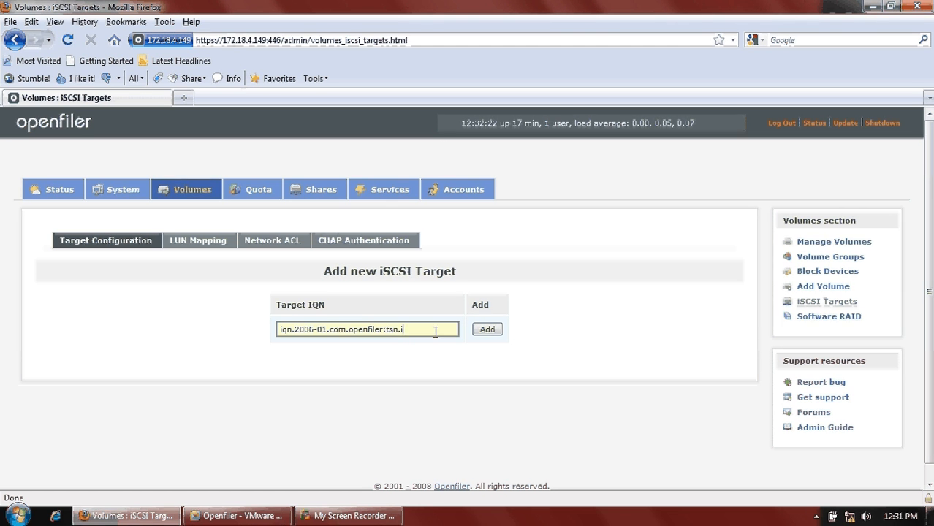
pyautogui.write('scsi')
pyautogui.click(492, 330)
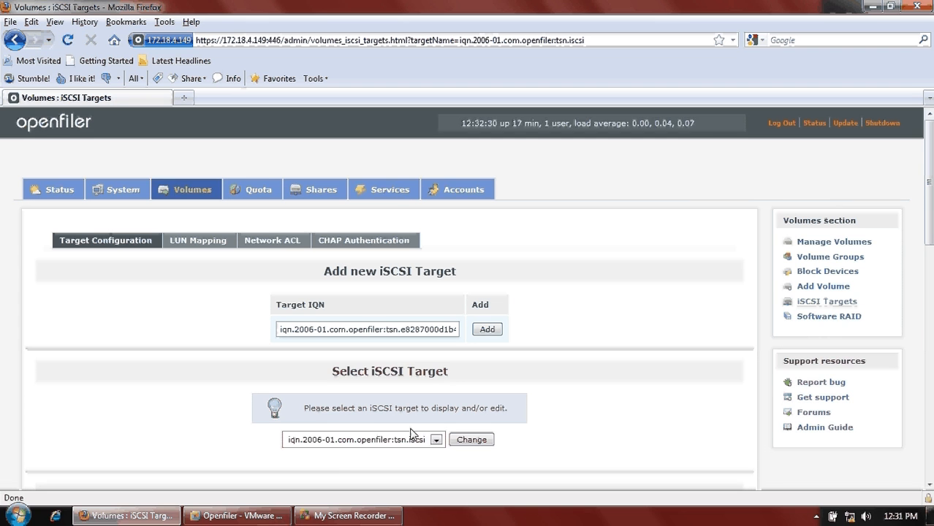
# - Select the tsn.iscsi target, save its settings, and open its LUN Mapping list
pyautogui.scroll(-2, 411, 433)
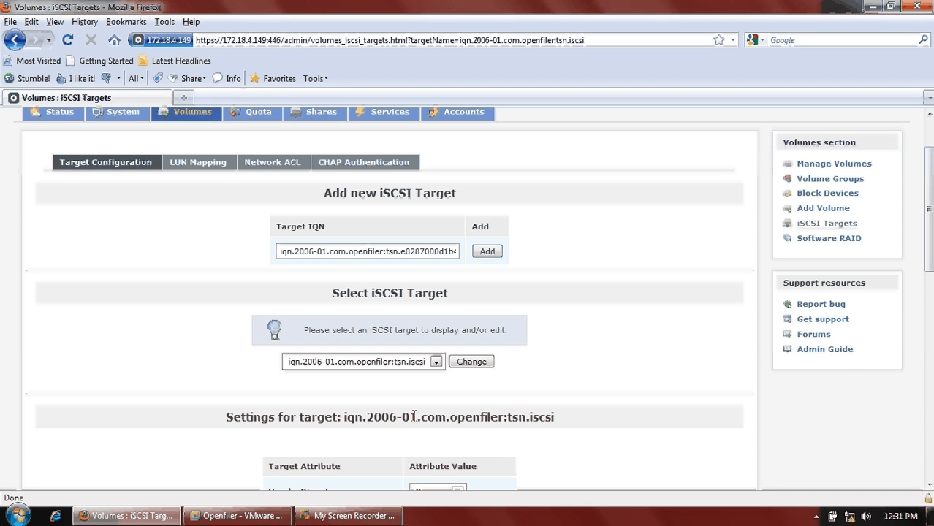
pyautogui.click(436, 363)
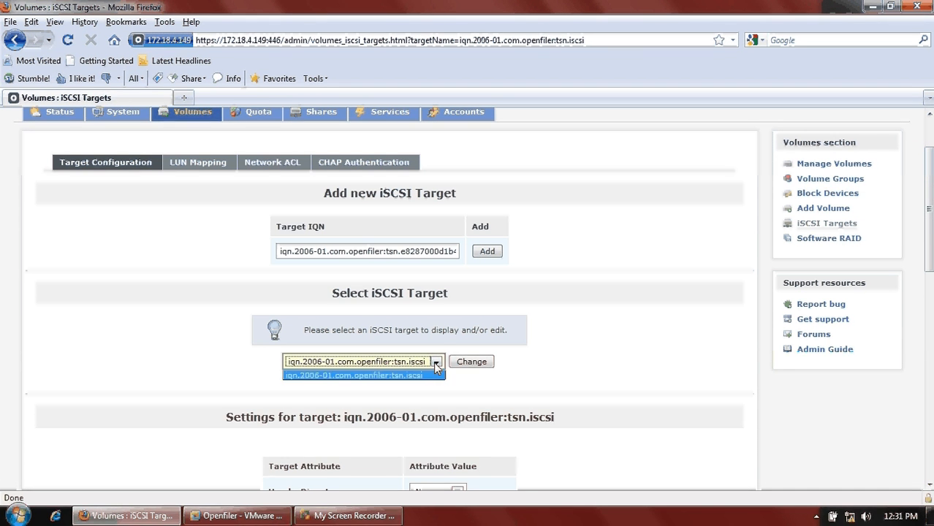
pyautogui.click(422, 377)
pyautogui.click(471, 362)
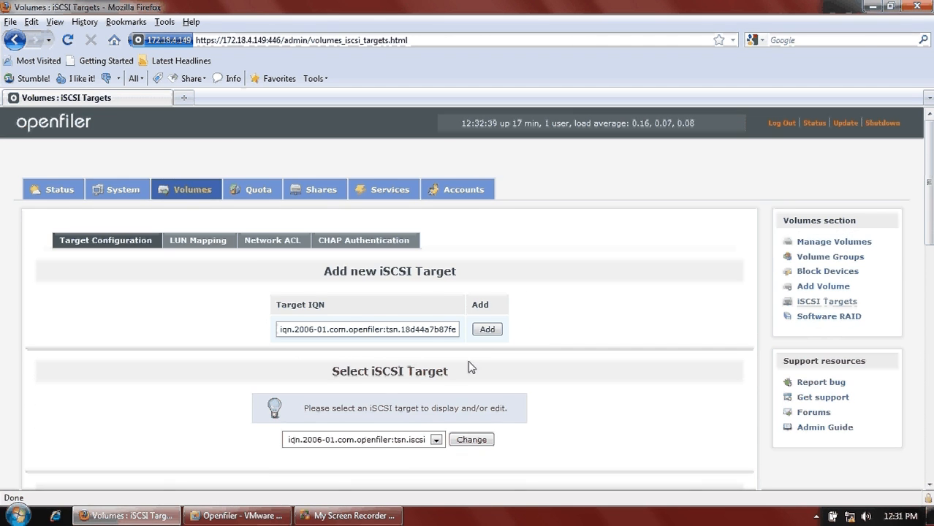
pyautogui.scroll(-8, 468, 360)
pyautogui.scroll(-10, 467, 363)
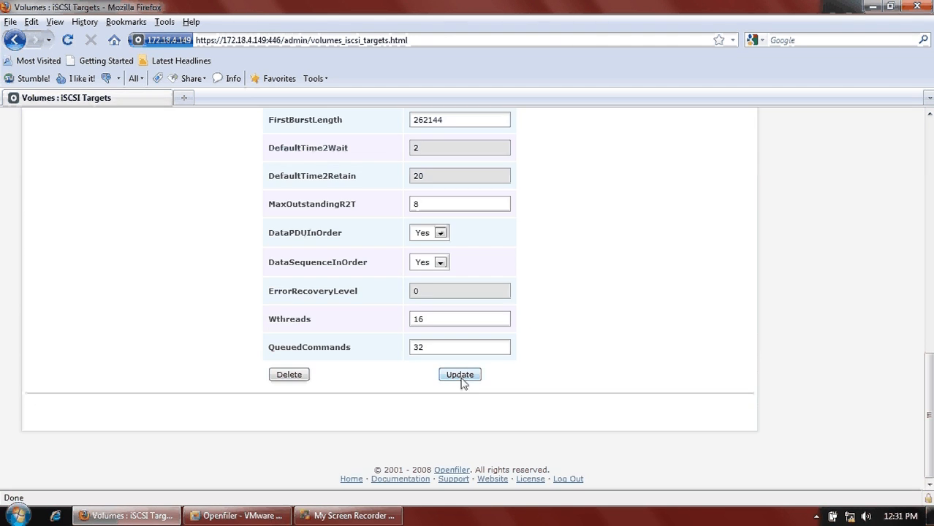
pyautogui.click(462, 376)
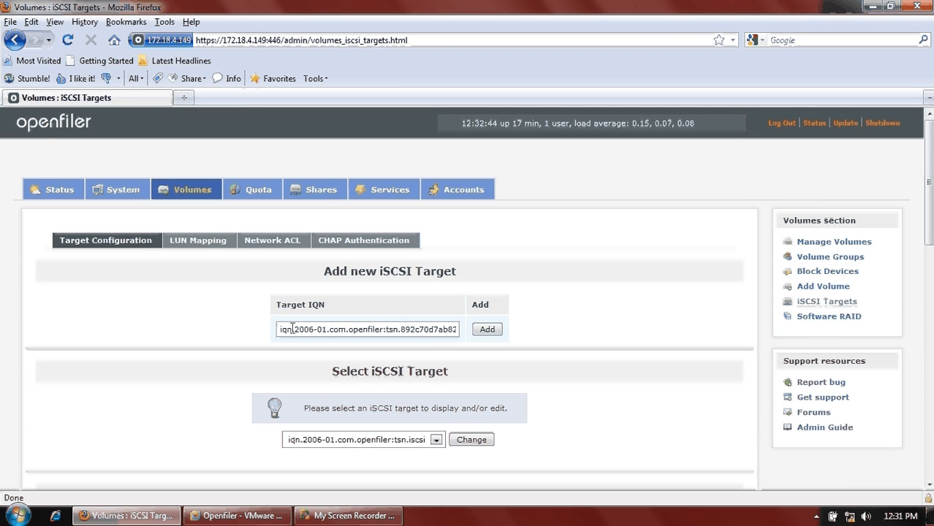
pyautogui.click(210, 241)
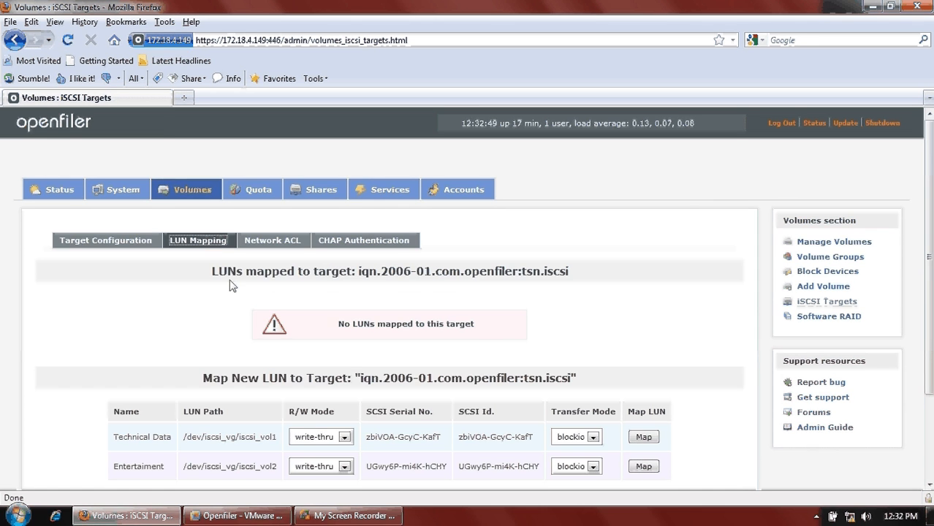
# - Map Technical Data (iscsi_vol1) and Entertaiment (iscsi_vol2) to tsn.iscsi as LUNs 0 and 1
pyautogui.scroll(-3, 317, 420)
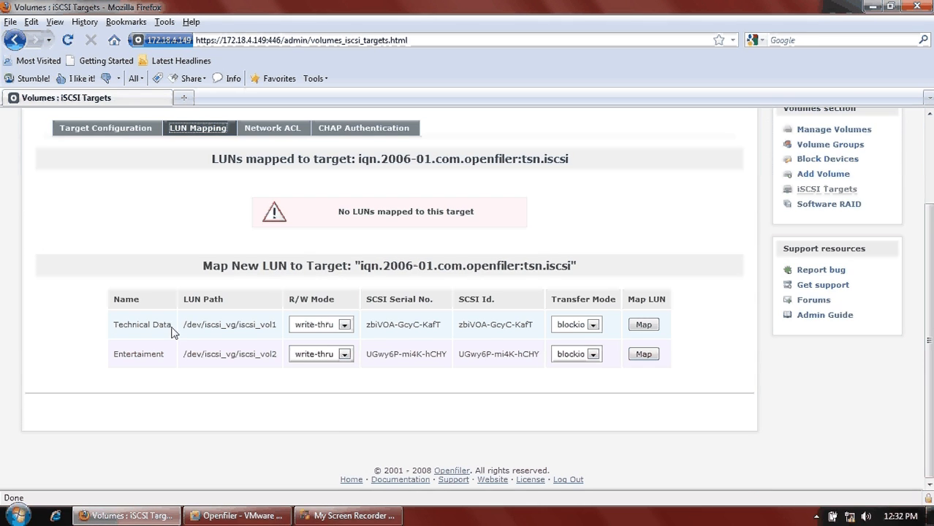
pyautogui.moveTo(169, 327); pyautogui.dragTo(114, 328)
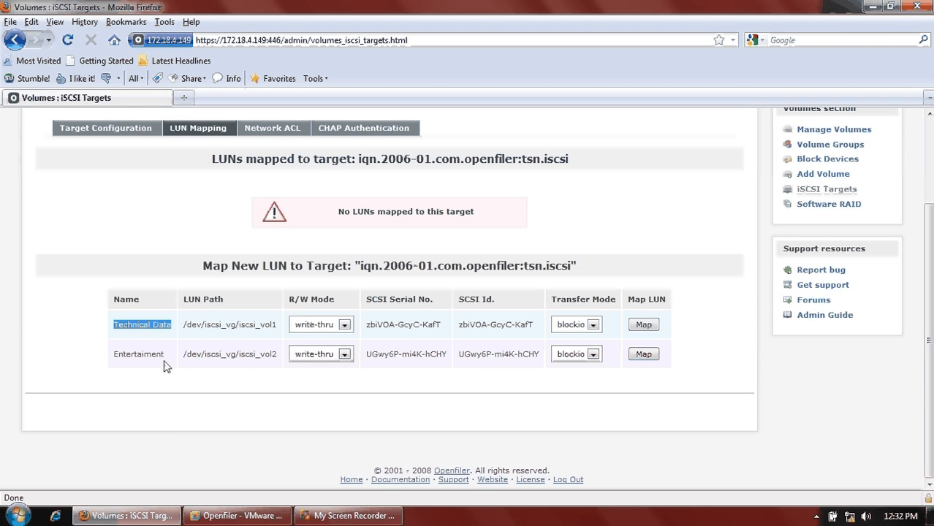
pyautogui.moveTo(165, 365); pyautogui.dragTo(114, 362)
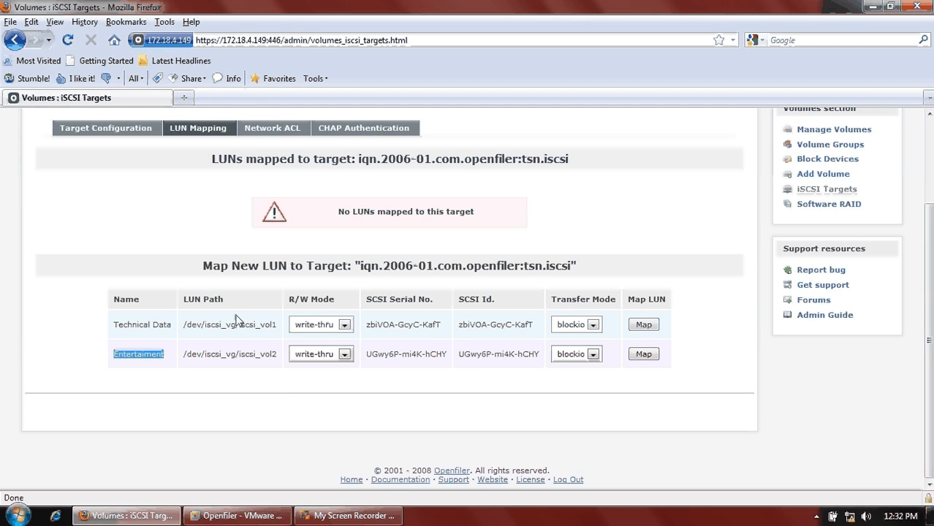
pyautogui.click(653, 327)
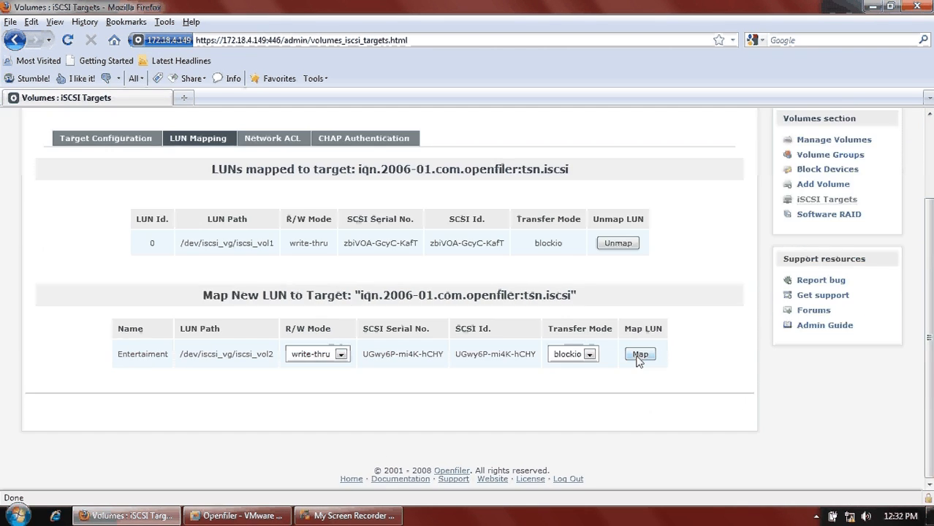
pyautogui.click(640, 355)
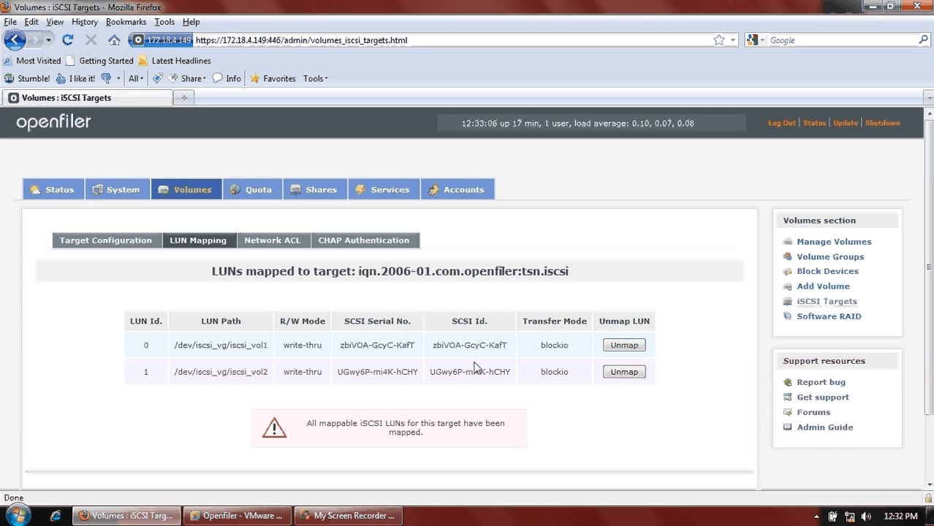
# - Go from the target's Network ACL page to the Local Networks setup
pyautogui.click(287, 243)
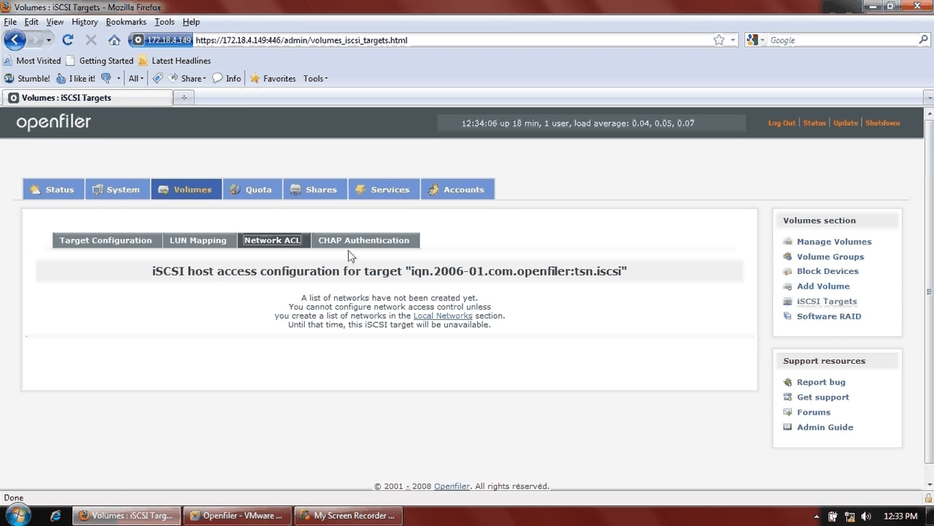
pyautogui.click(444, 317)
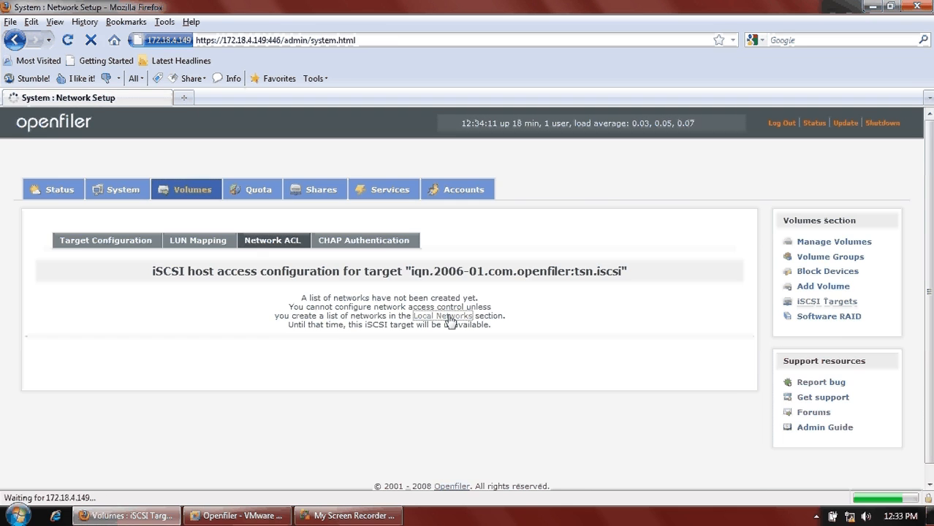
pyautogui.scroll(-4, 303, 292)
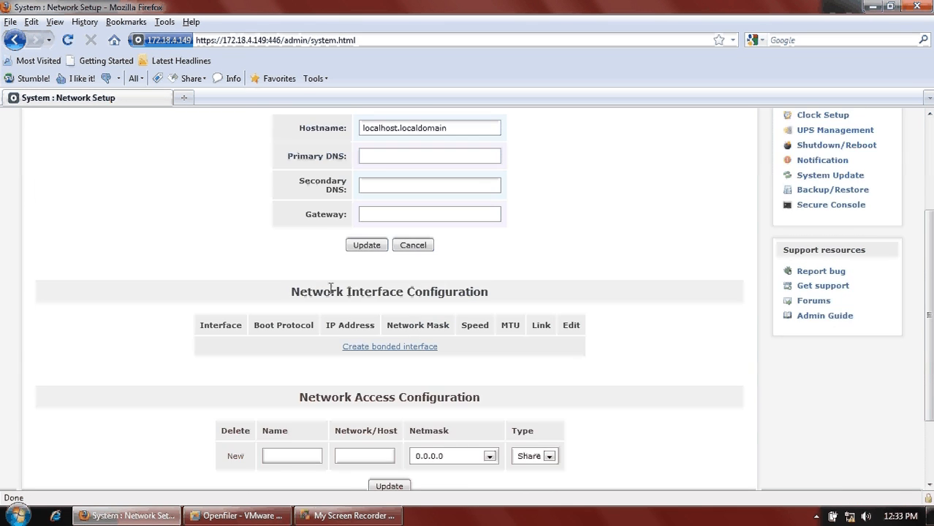
pyautogui.scroll(-3, 278, 307)
pyautogui.moveTo(276, 313); pyautogui.dragTo(507, 328)
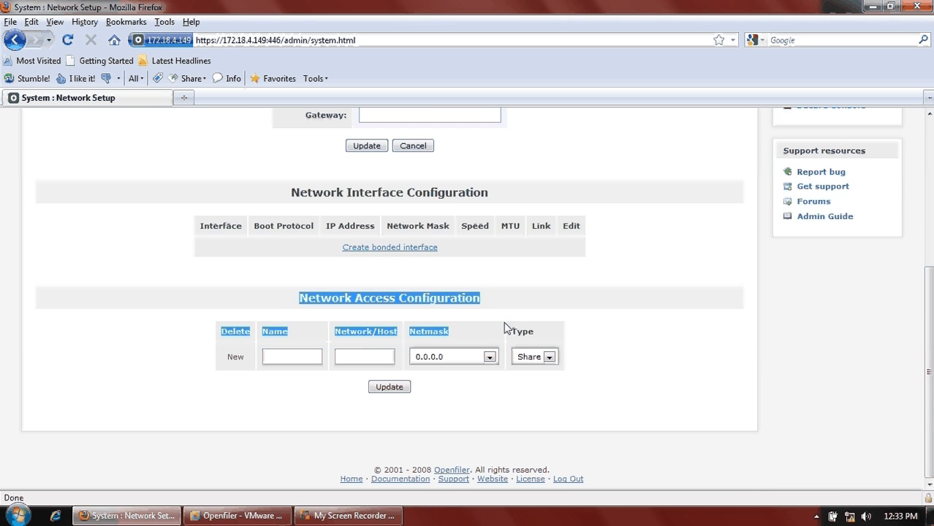
pyautogui.click(234, 344)
# - Add local network iscsi_client with address 172.18.4.0 and netmask 255.255.255.0
pyautogui.click(274, 356)
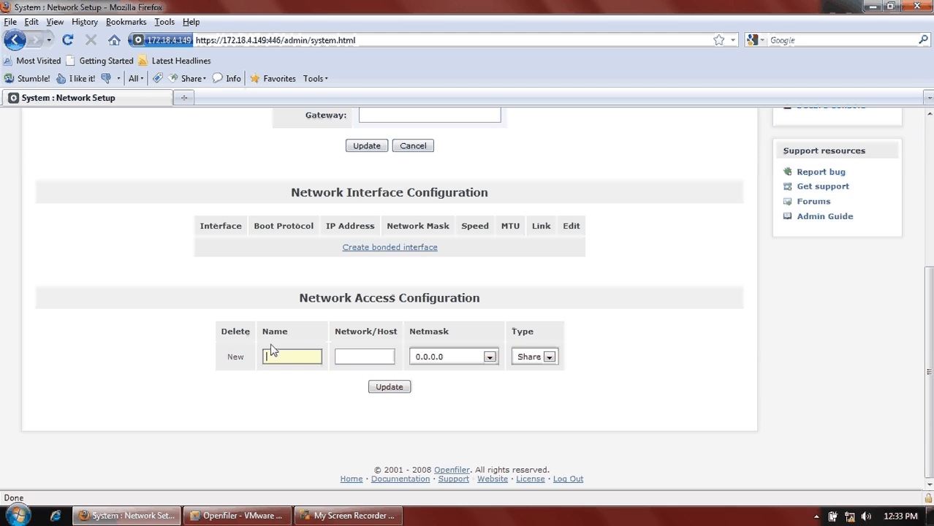
pyautogui.write('iscsi_client')
pyautogui.click(342, 357)
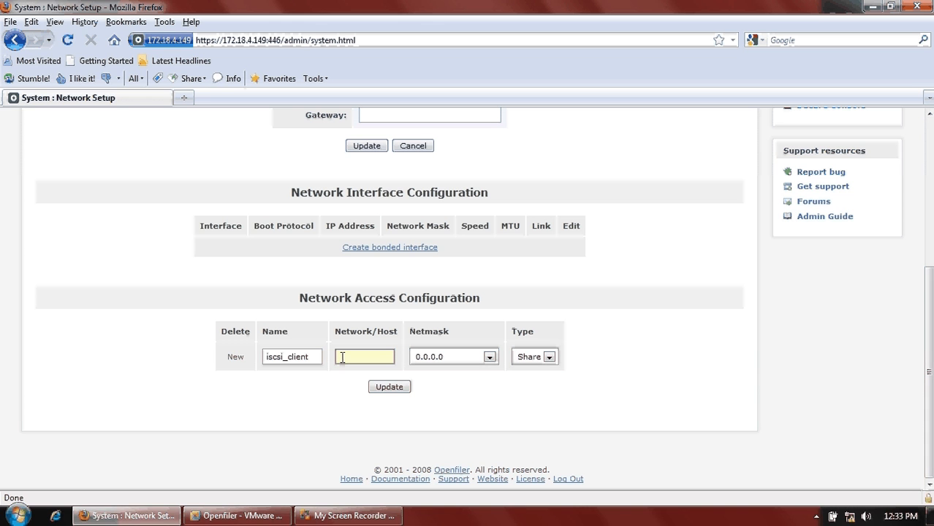
pyautogui.write('172.18.4.0')
pyautogui.click(490, 358)
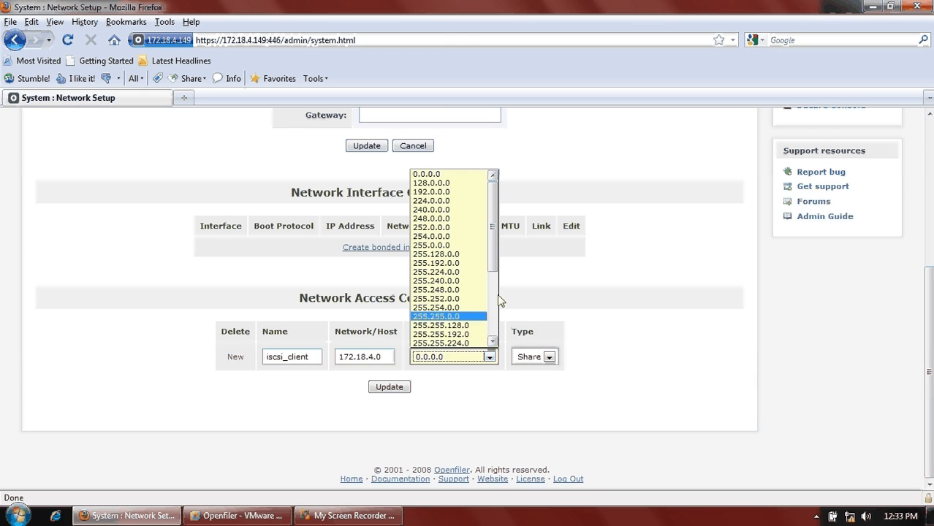
pyautogui.scroll(-3, 492, 300)
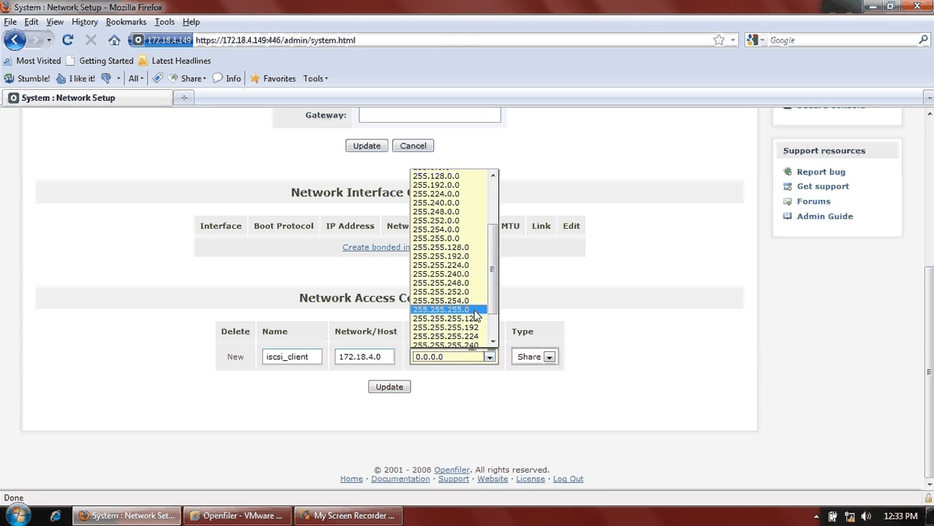
pyautogui.click(473, 310)
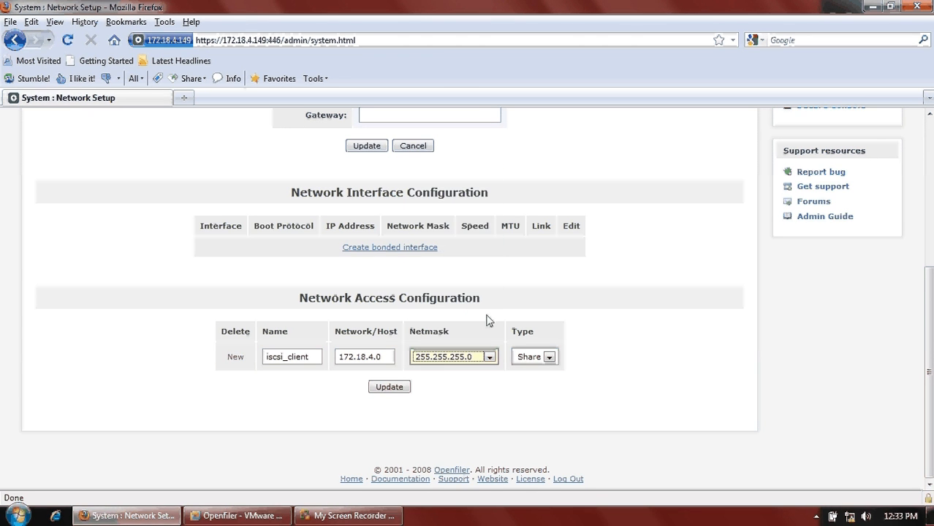
pyautogui.click(399, 388)
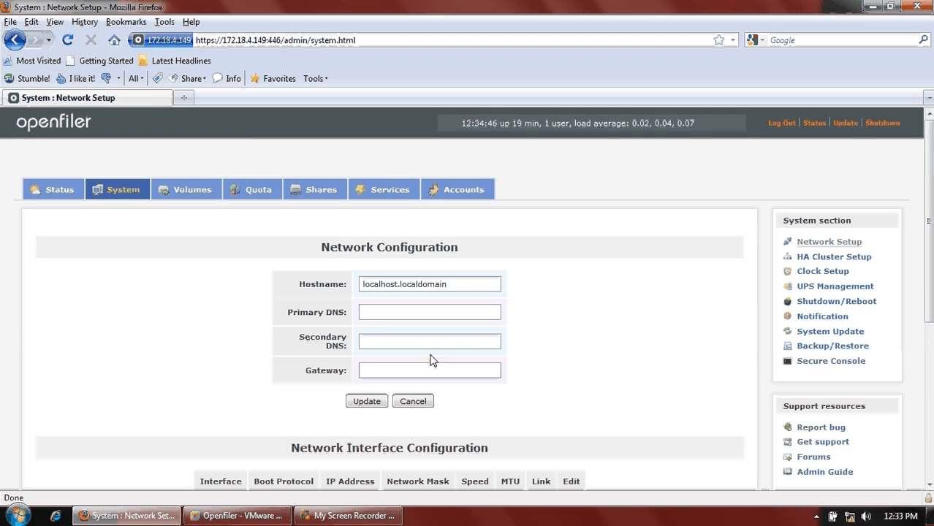
# - Check the new iscsi_client entry and return to the Volumes section
pyautogui.scroll(-5, 431, 360)
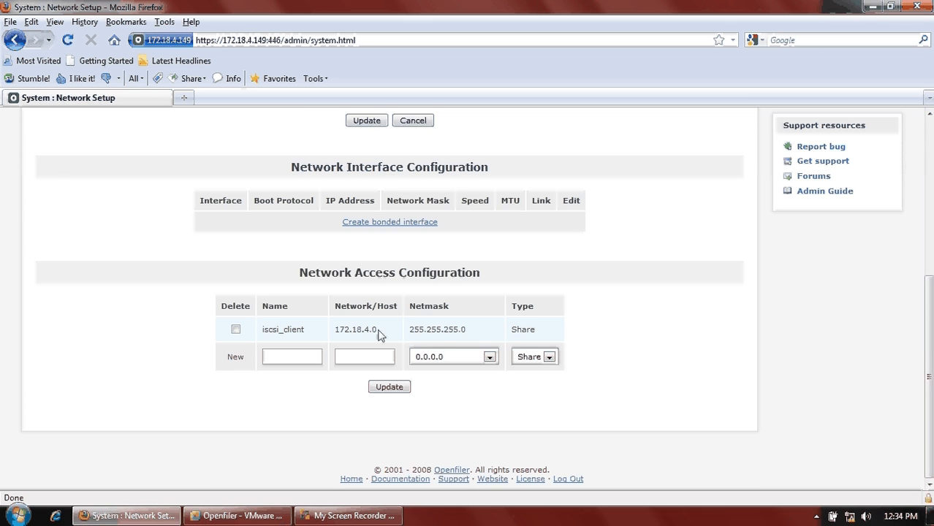
pyautogui.moveTo(378, 330); pyautogui.dragTo(339, 330)
pyautogui.scroll(4, 795, 239)
pyautogui.scroll(3, 795, 239)
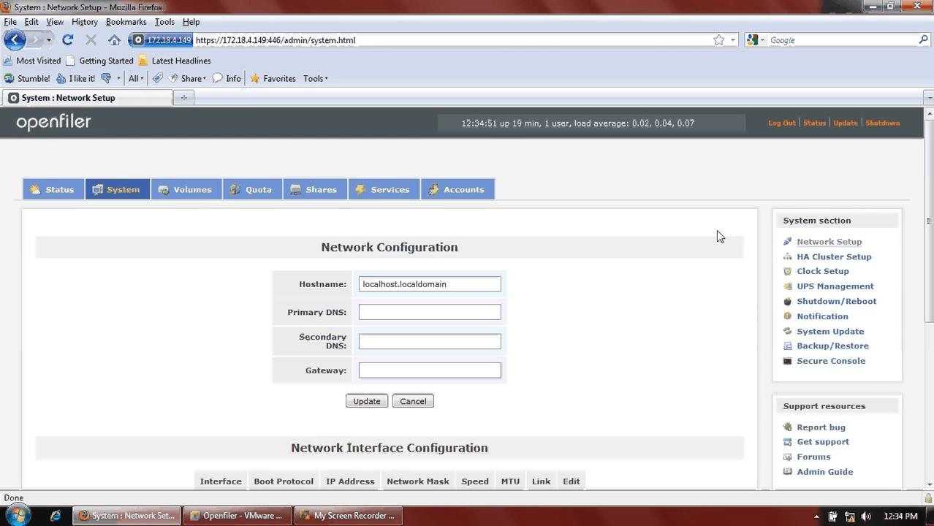
pyautogui.click(214, 196)
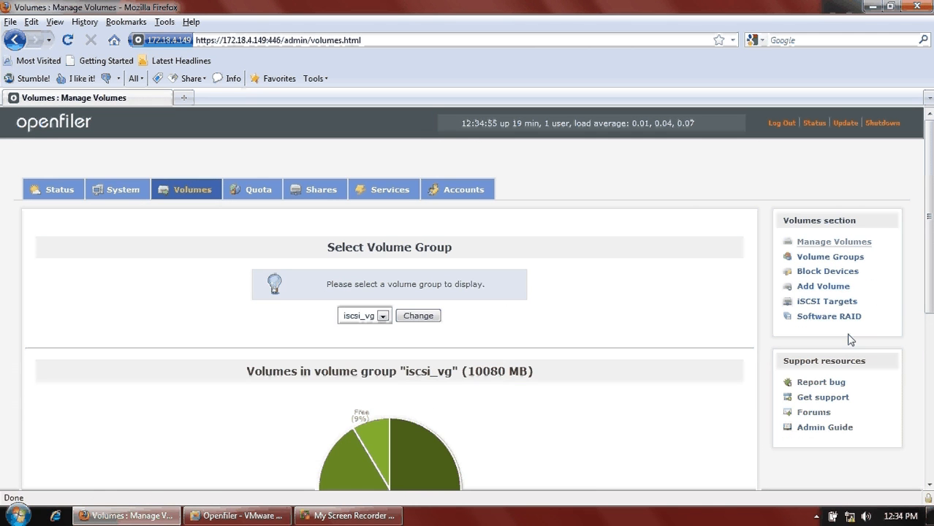
# - Set iscsi_client's access to the tsn.iscsi target to Allow and save the ACL
pyautogui.click(805, 303)
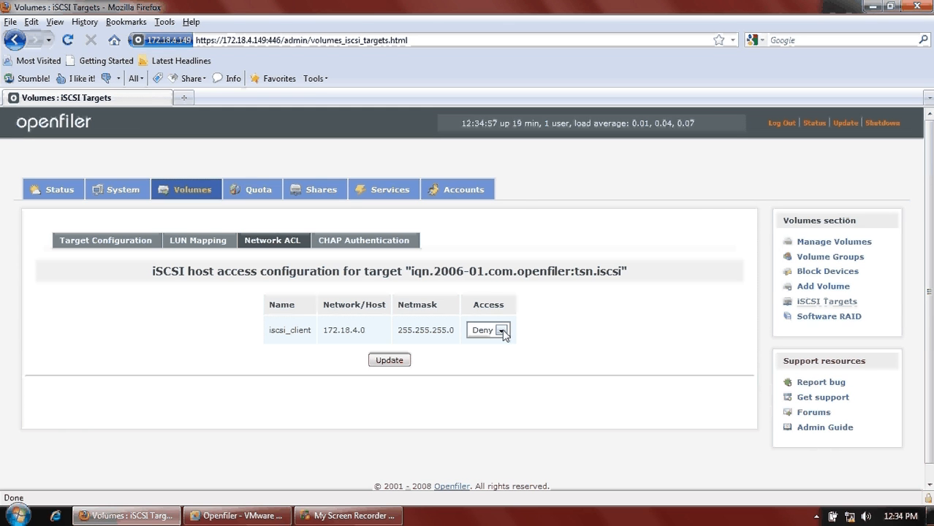
pyautogui.click(503, 332)
pyautogui.click(497, 353)
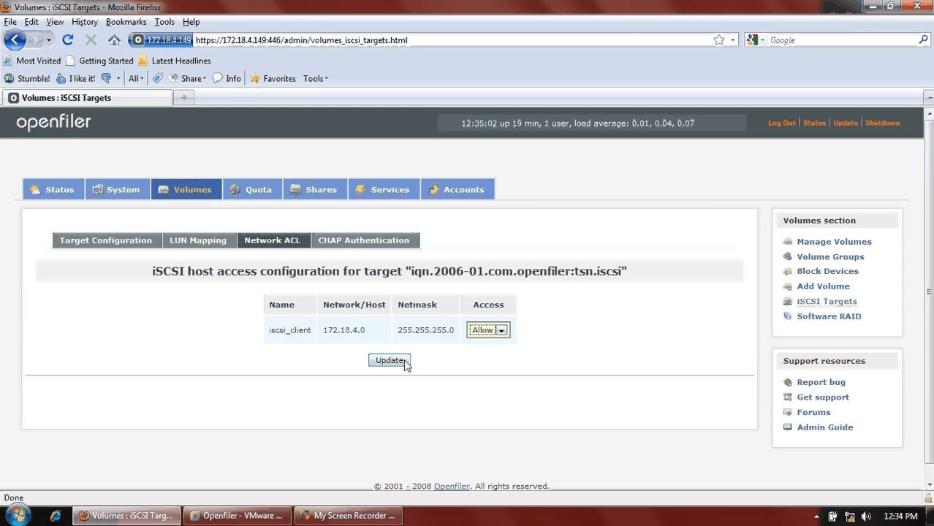
pyautogui.click(395, 363)
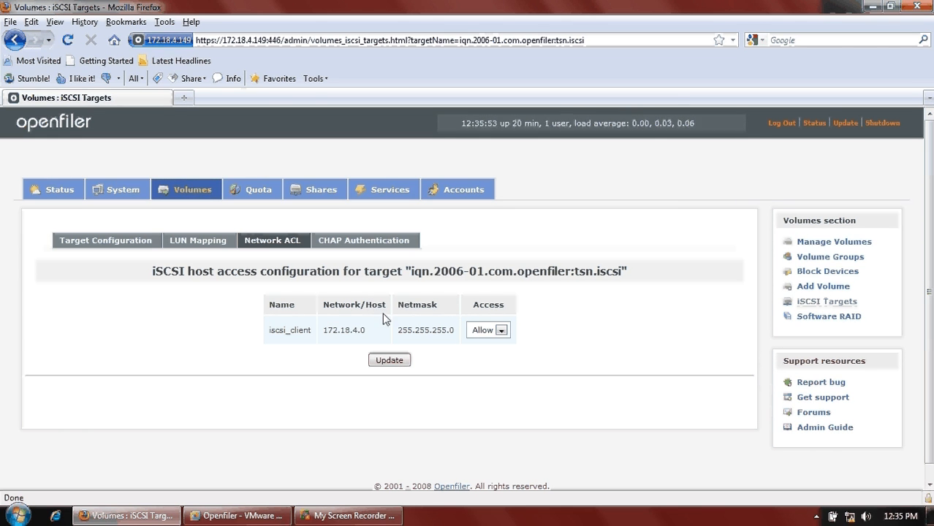
# - Re-save the target's network ACL settings and open CHAP Authentication
pyautogui.click(351, 241)
pyautogui.click(300, 243)
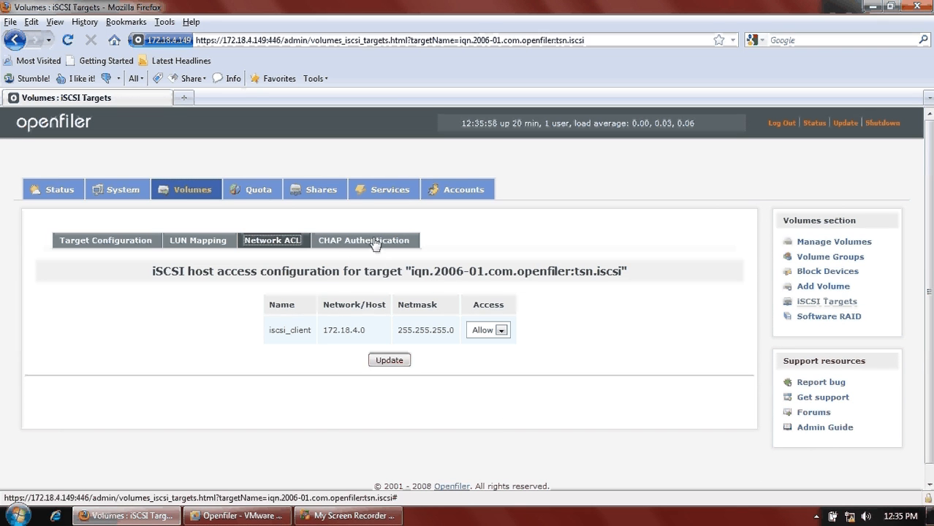
pyautogui.click(375, 242)
pyautogui.click(405, 360)
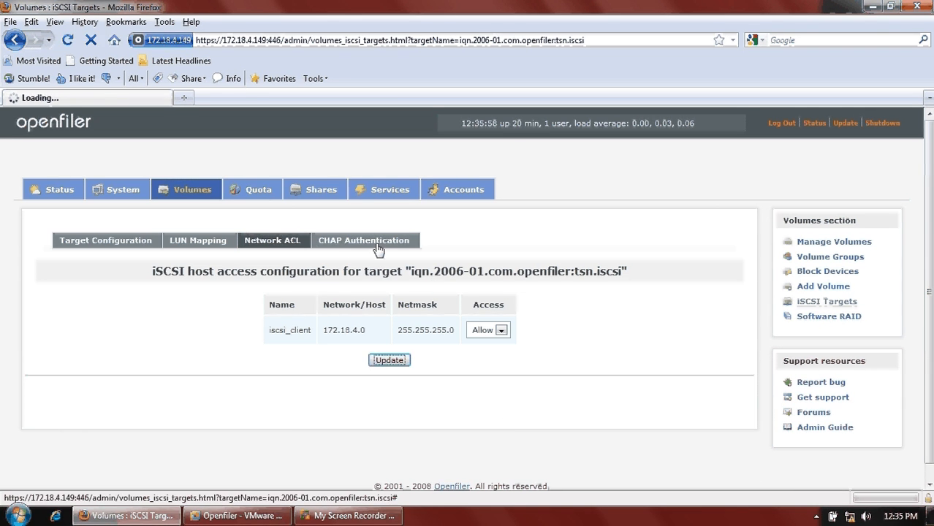
pyautogui.click(378, 245)
# - Add an Incoming User CHAP account with its username and password to tsn.iscsi
pyautogui.click(292, 417)
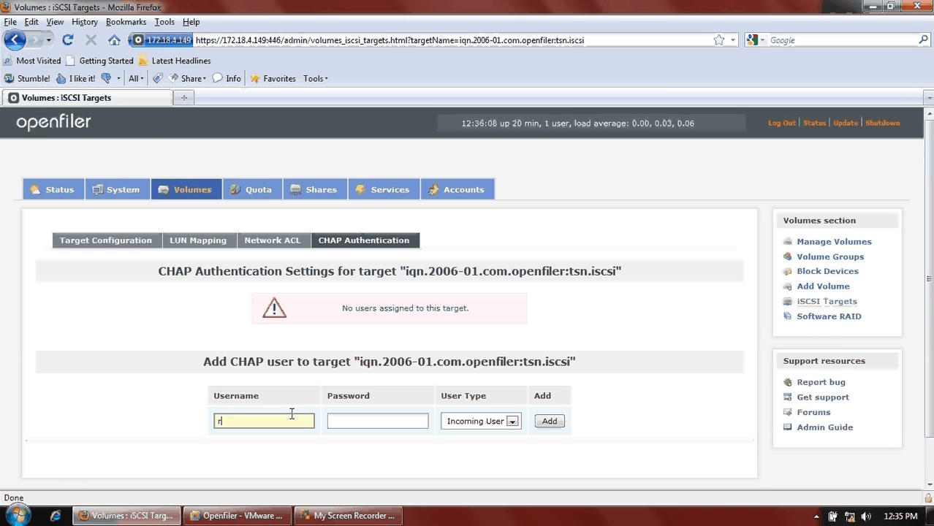
pyautogui.write('rroo')
pyautogui.press('BackSpace')
pyautogui.press('BackSpace')
pyautogui.press('BackSpace')
pyautogui.write('avi')
pyautogui.click(343, 416)
pyautogui.write('123')
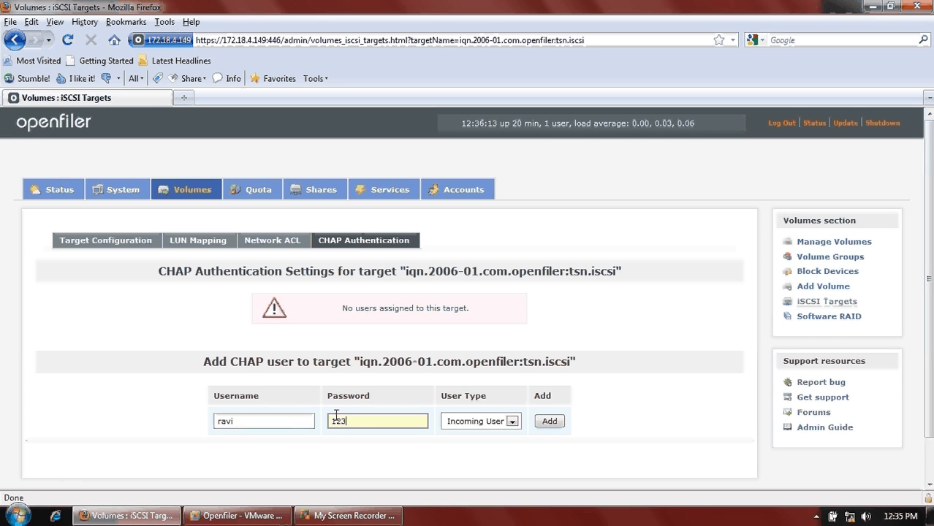
pyautogui.write('4567890qw')
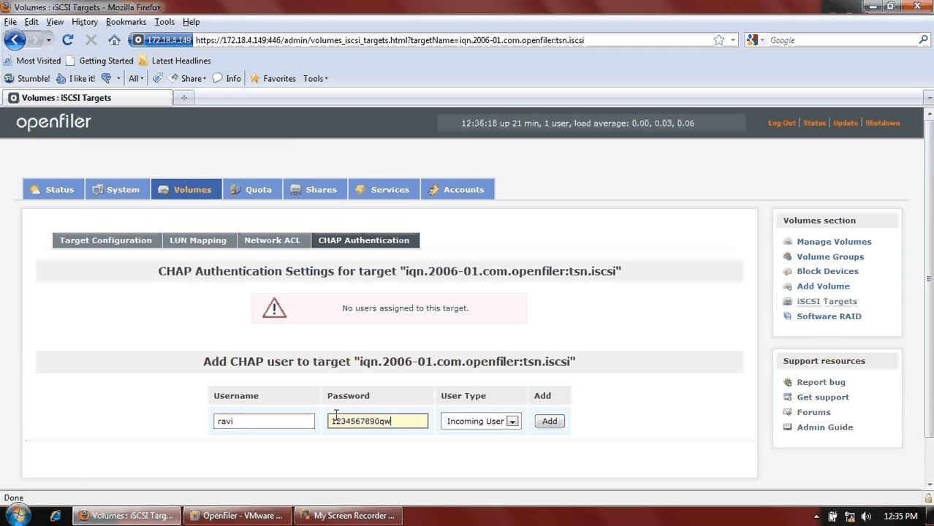
pyautogui.write('er')
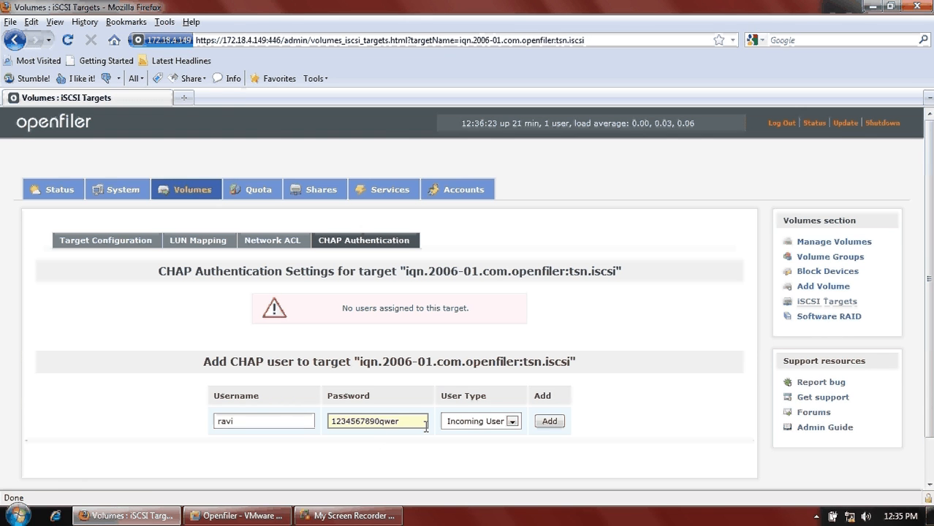
pyautogui.moveTo(426, 427); pyautogui.dragTo(331, 409)
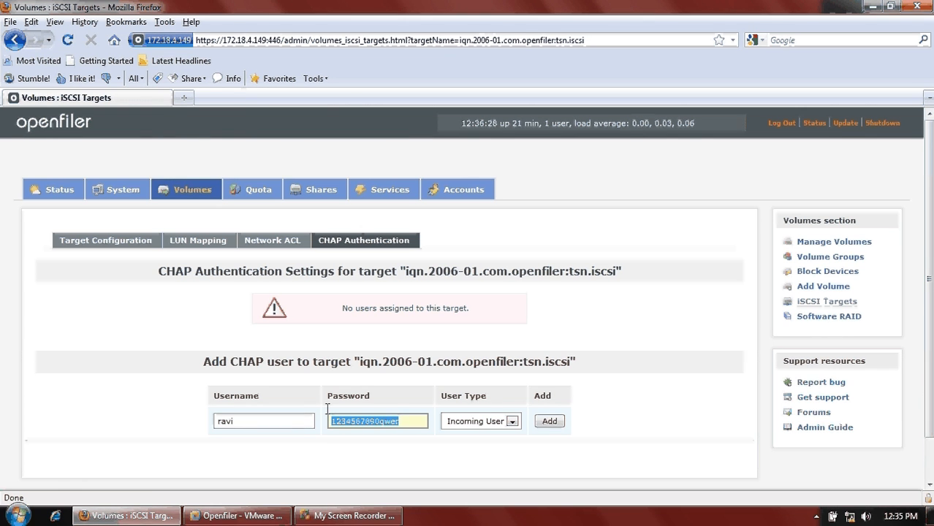
pyautogui.click(534, 460)
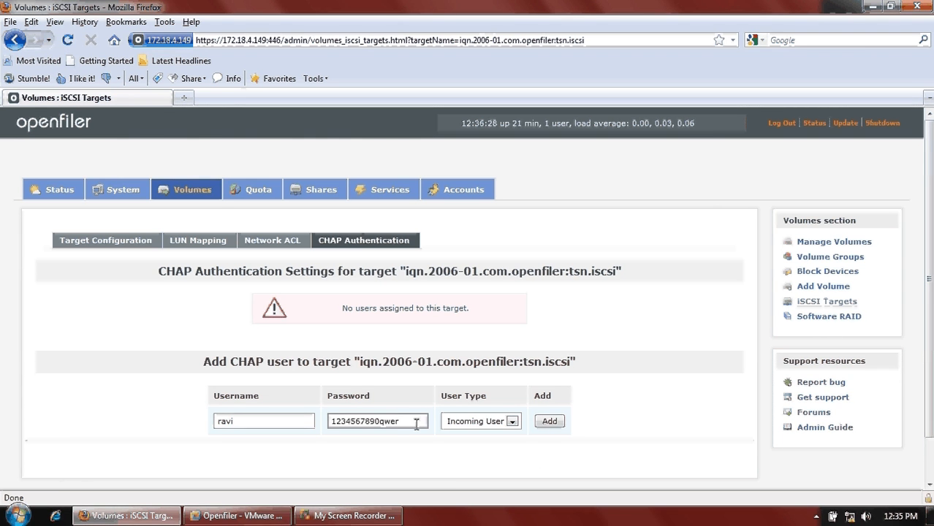
pyautogui.doubleClick(417, 424)
pyautogui.click(549, 467)
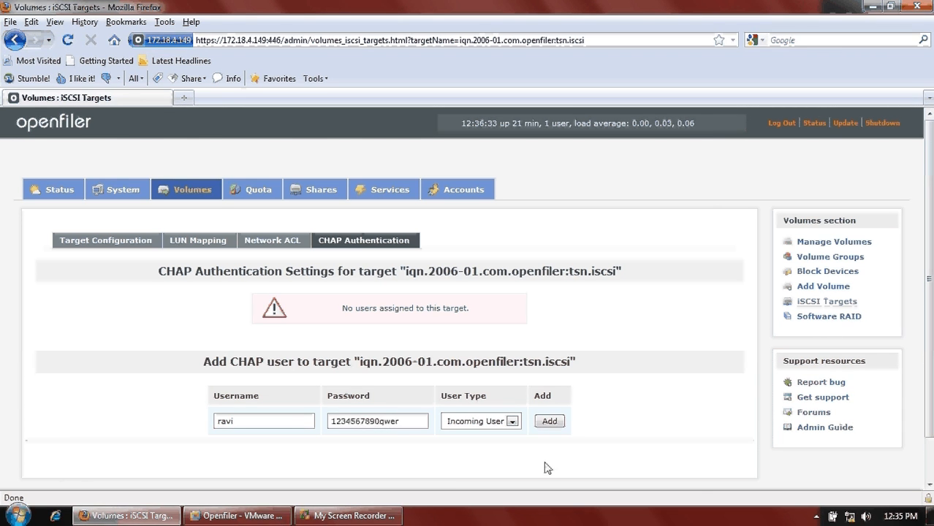
pyautogui.click(548, 424)
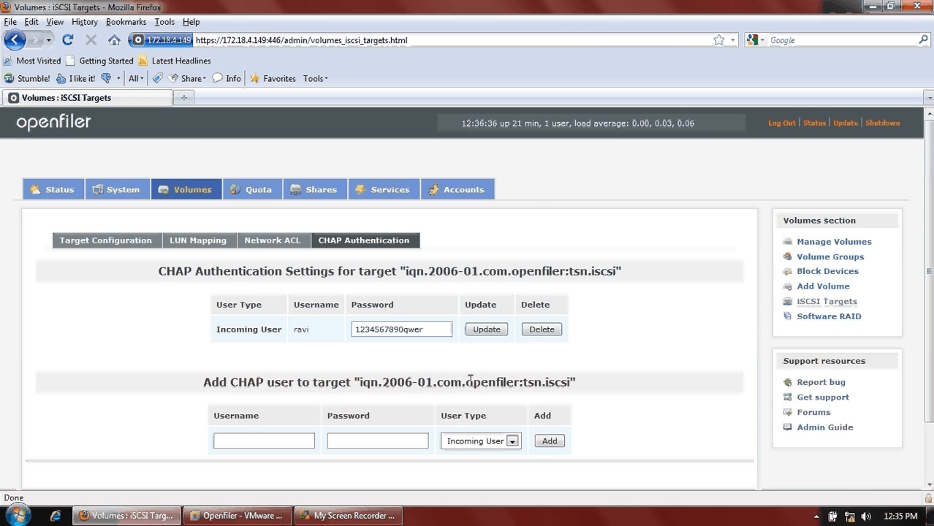
# - Under Services > iSCSI Target Setup, add a discovery CHAP user with its password
pyautogui.click(389, 195)
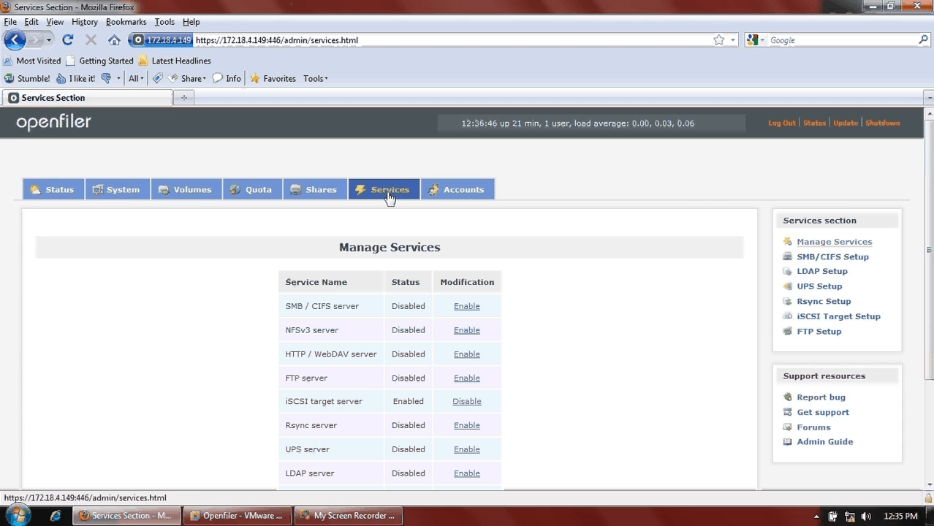
pyautogui.click(842, 324)
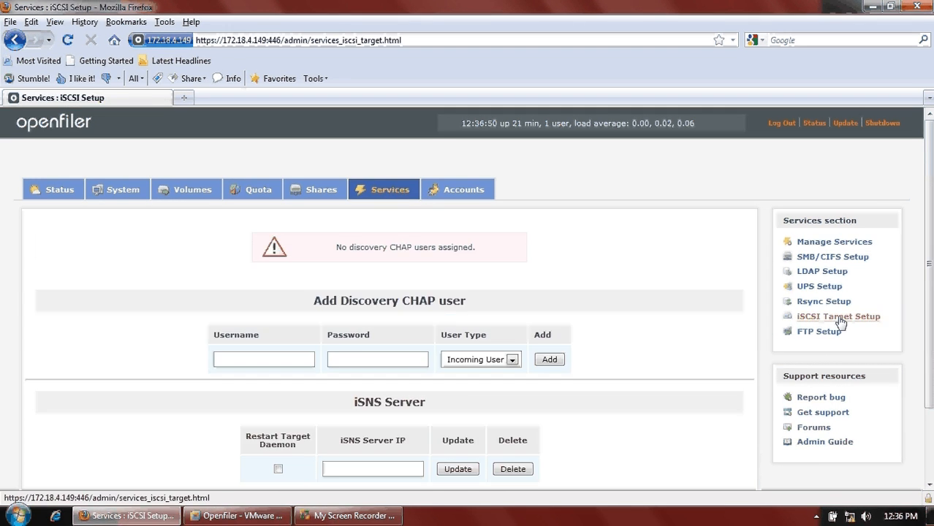
pyautogui.moveTo(282, 310); pyautogui.dragTo(512, 313)
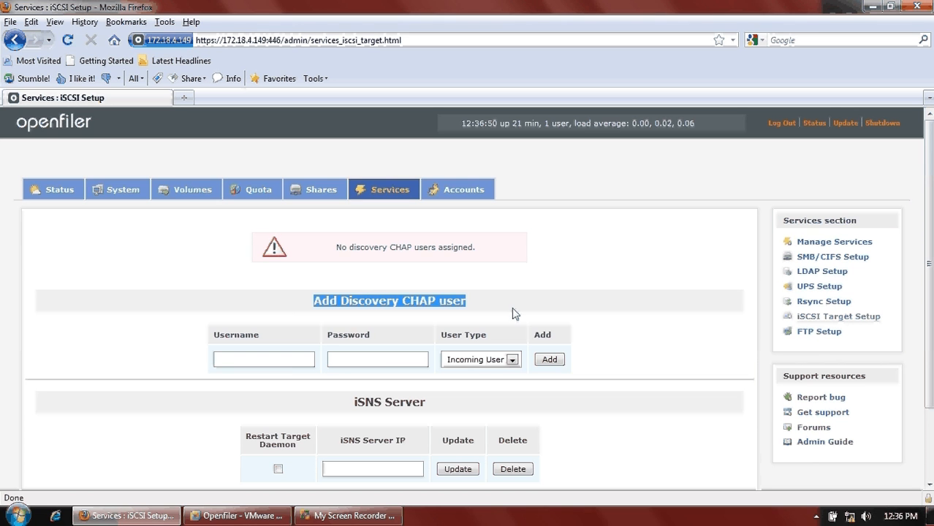
pyautogui.scroll(-2, 512, 313)
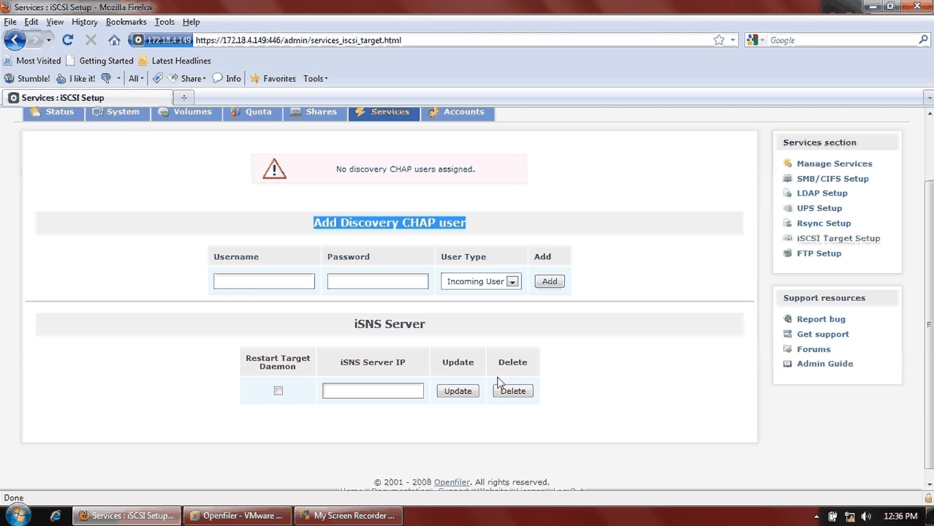
pyautogui.click(266, 269)
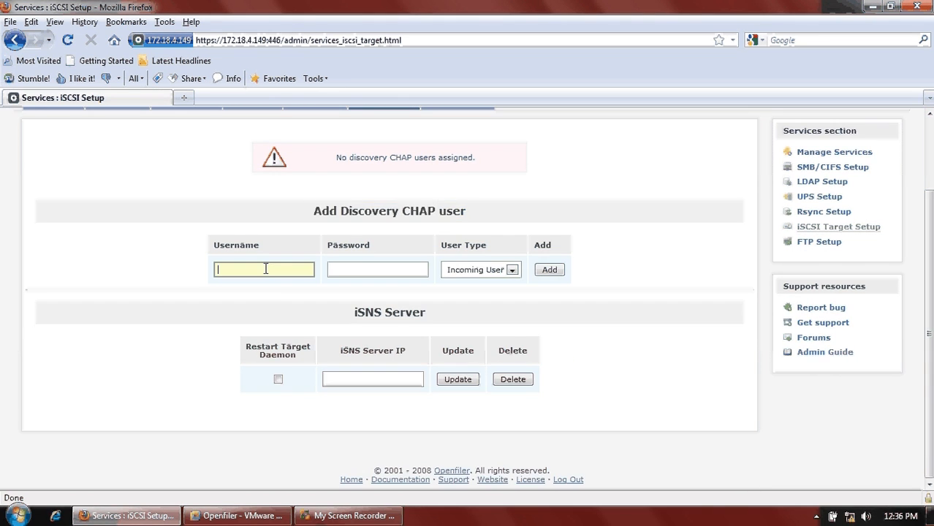
pyautogui.write('discovery')
pyautogui.press('Tab')
pyautogui.write('12')
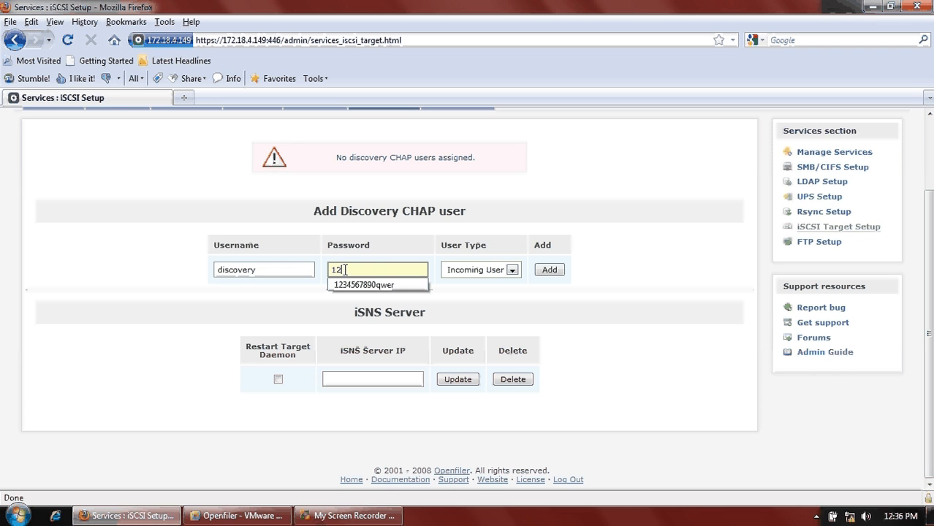
pyautogui.write('3456')
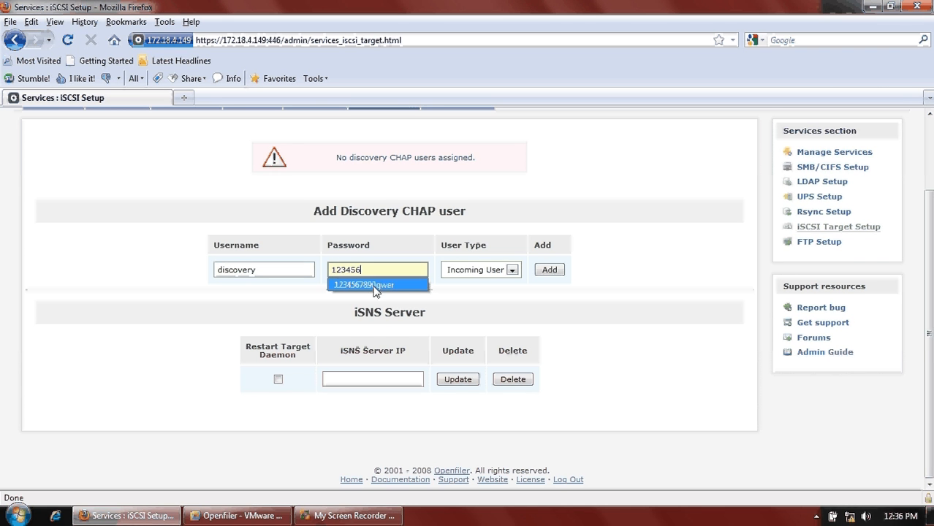
pyautogui.click(372, 285)
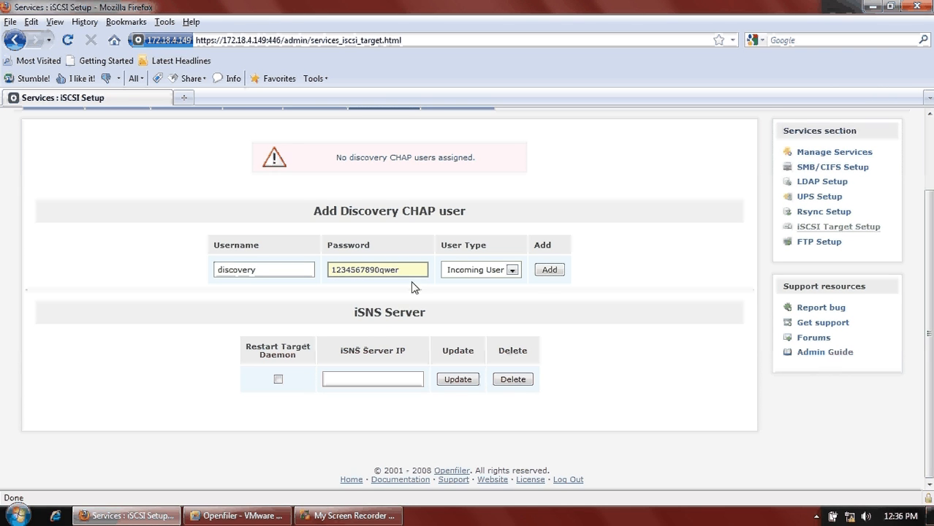
pyautogui.click(551, 272)
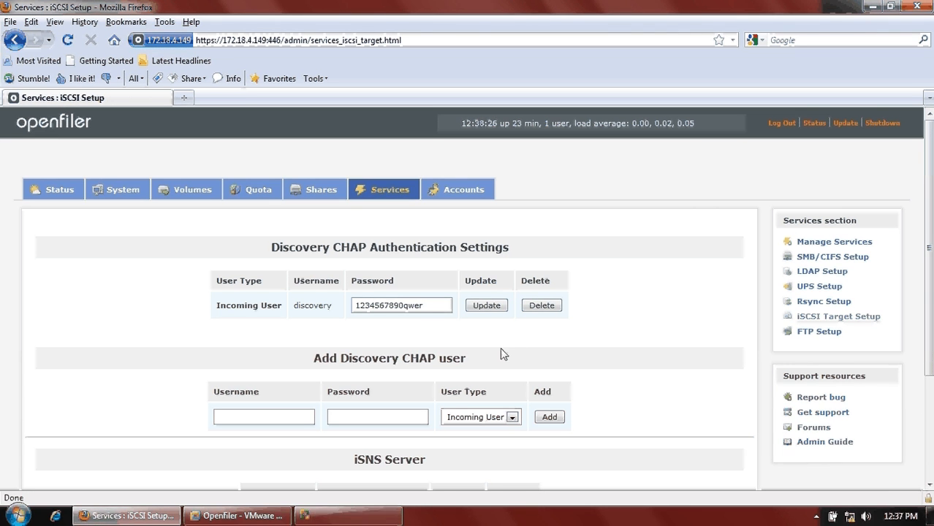
pyautogui.doubleClick(343, 318)
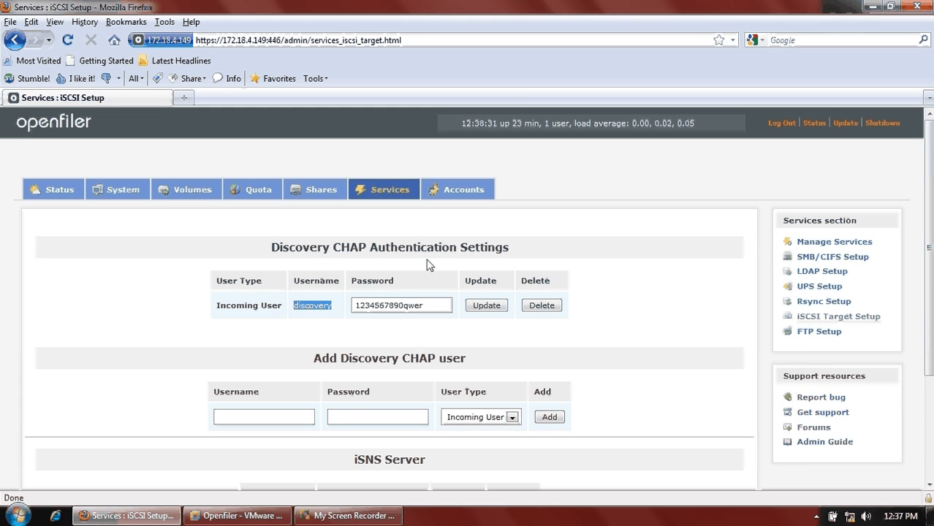
# - Return to the tsn.iscsi target's CHAP Authentication page
pyautogui.click(193, 191)
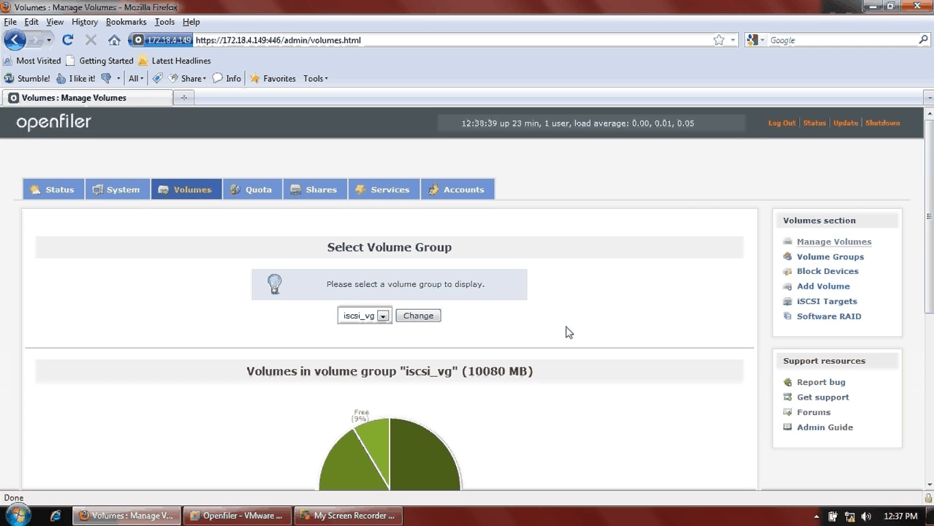
pyautogui.click(815, 303)
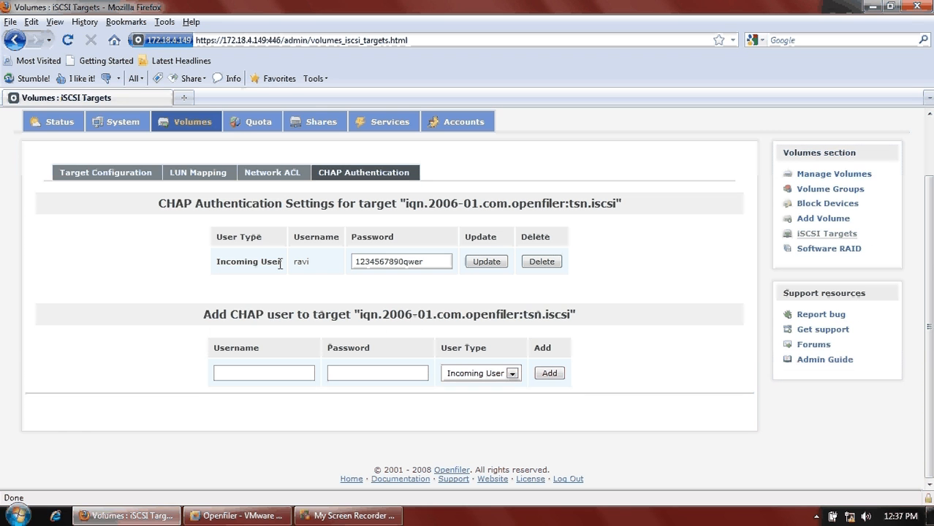
pyautogui.click(18, 517)
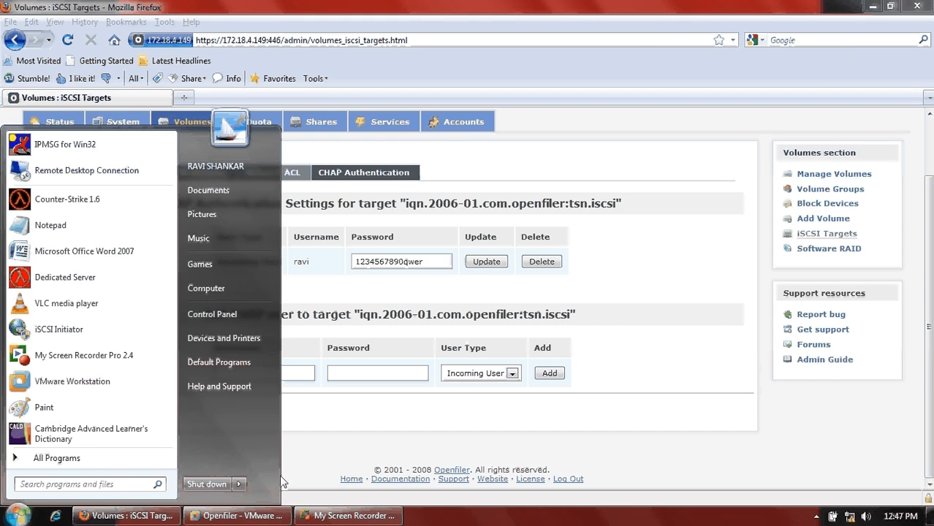
# - Launch iSCSI Initiator and enter target portal 172.18.4.149 under Discover Portal
pyautogui.write('is')
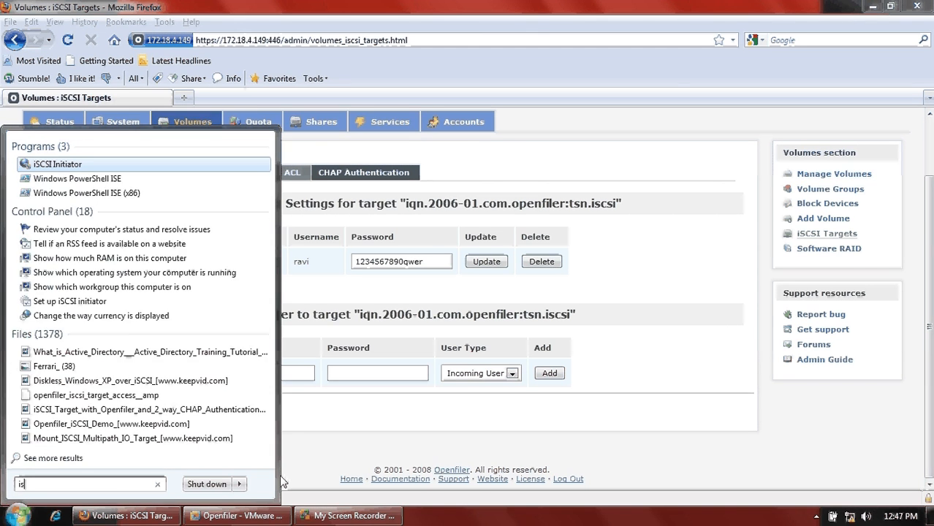
pyautogui.write('cs')
pyautogui.press('Return')
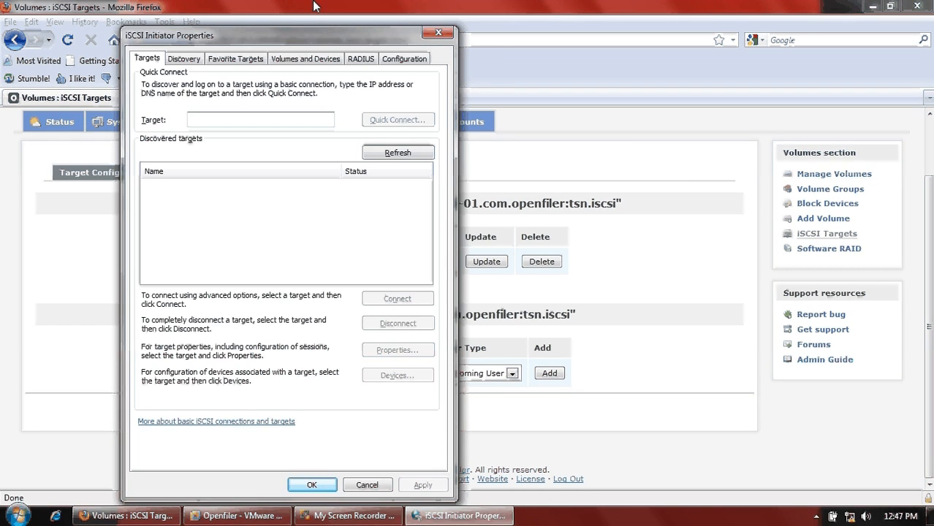
pyautogui.click(192, 60)
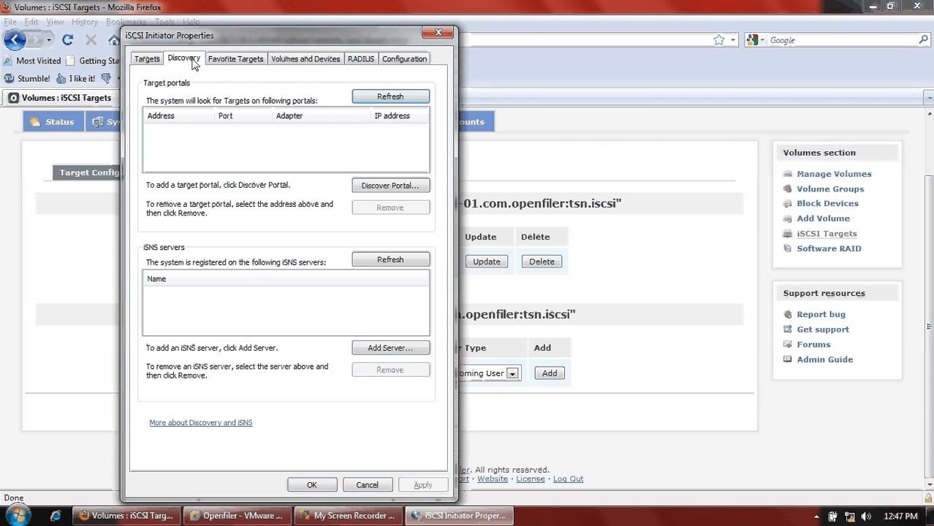
pyautogui.click(390, 185)
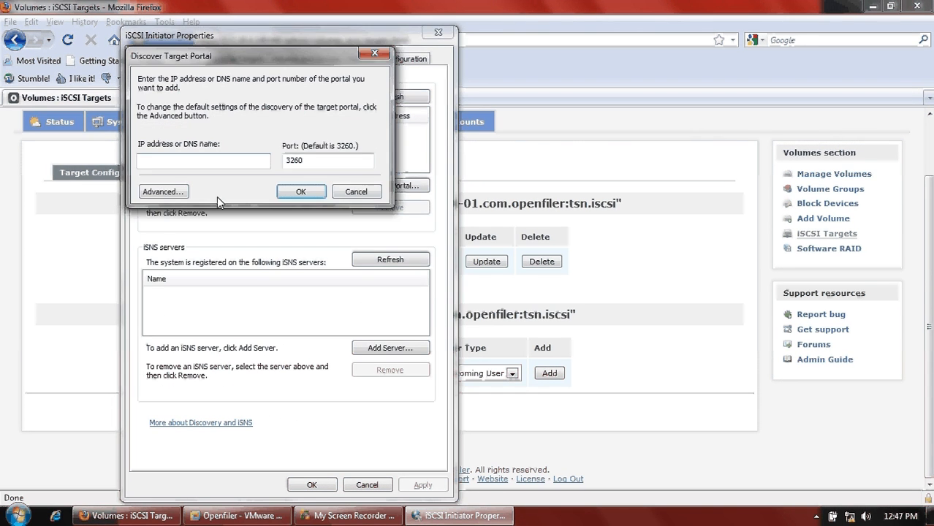
pyautogui.write('172.18.4.149')
# - Enable CHAP log on with the discovery user's name and secret, then add the portal
pyautogui.click(157, 194)
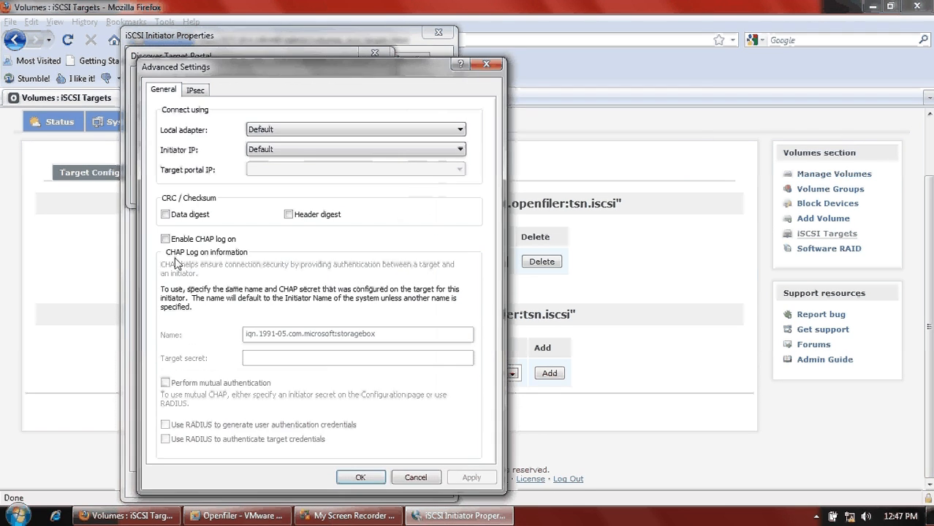
pyautogui.click(166, 239)
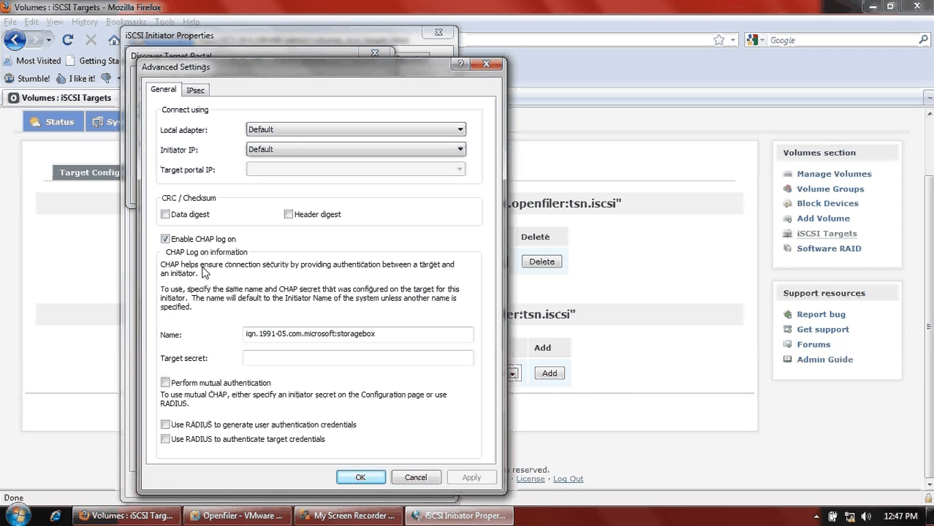
pyautogui.moveTo(392, 334); pyautogui.dragTo(79, 324)
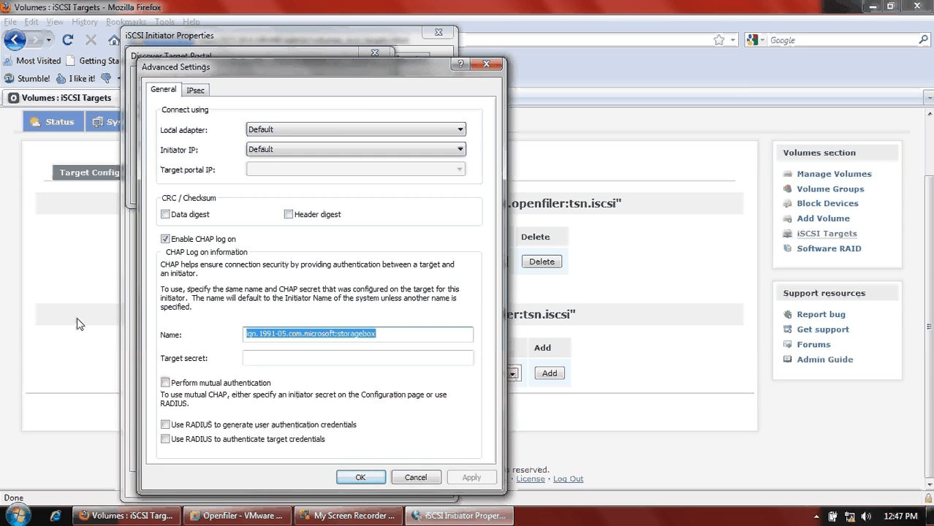
pyautogui.write('ravi')
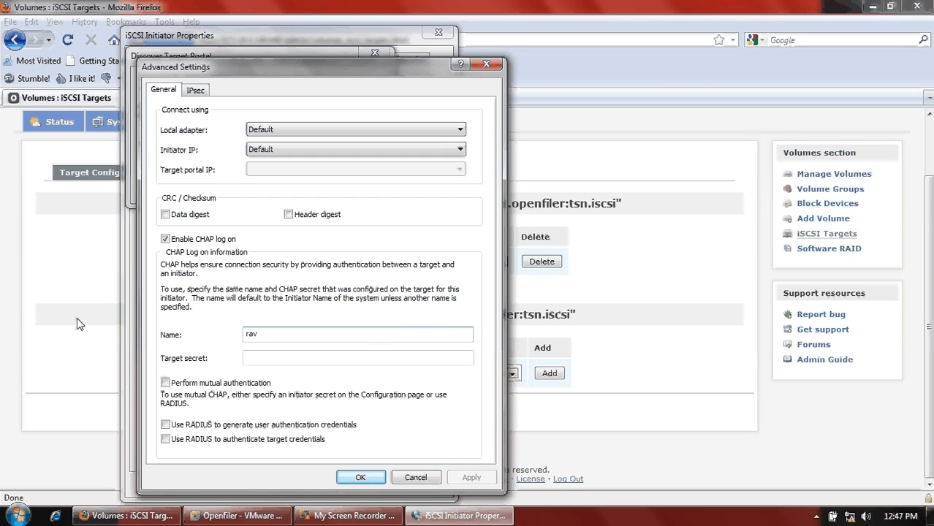
pyautogui.press('BackSpace')
pyautogui.press('BackSpace')
pyautogui.press('BackSpace')
pyautogui.press('BackSpace')
pyautogui.write('discovery')
pyautogui.press('Tab')
pyautogui.write('••••••••')
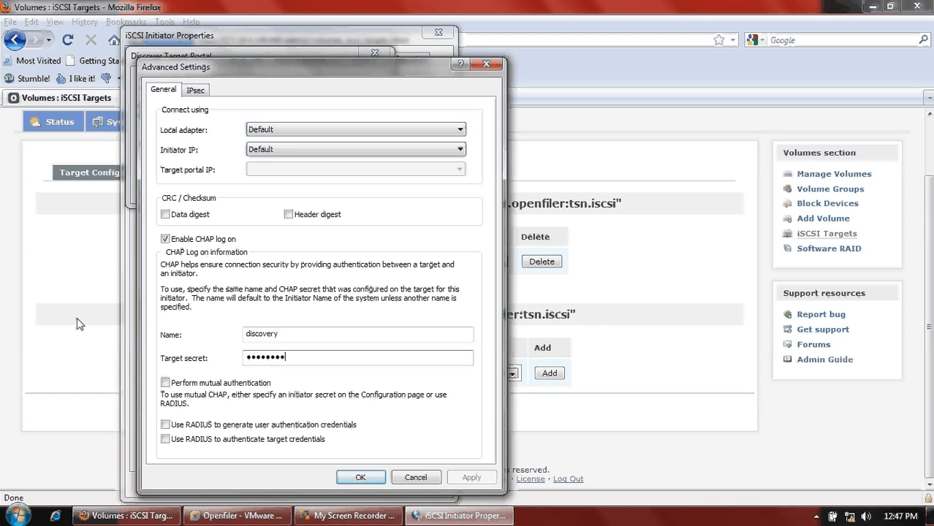
pyautogui.write('••••••')
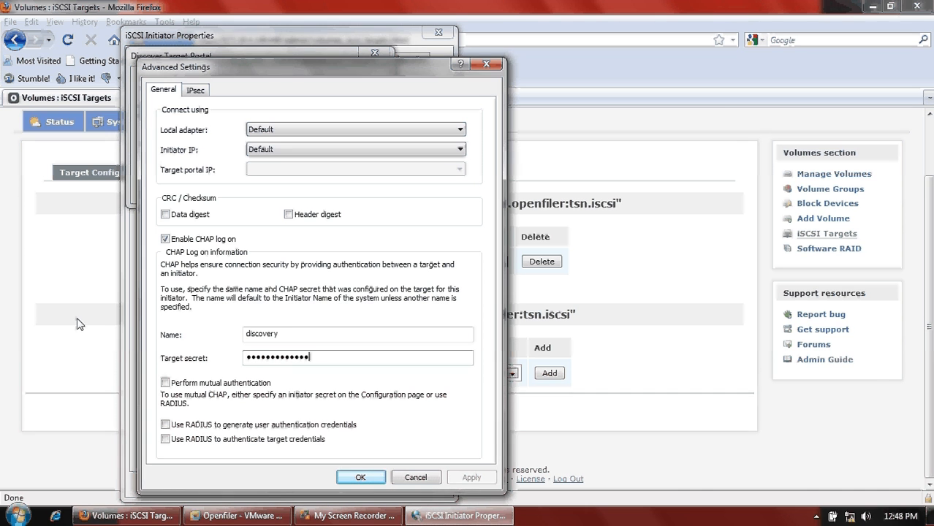
pyautogui.click(361, 477)
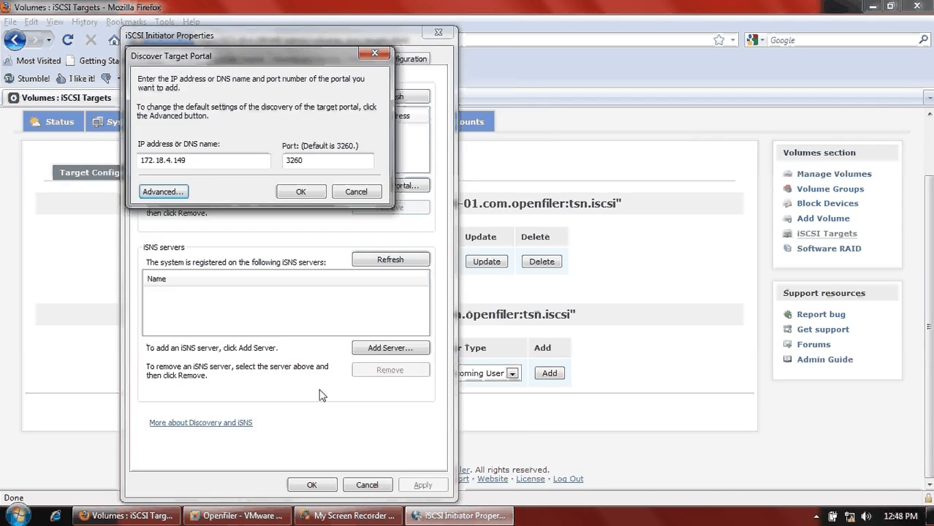
pyautogui.click(300, 192)
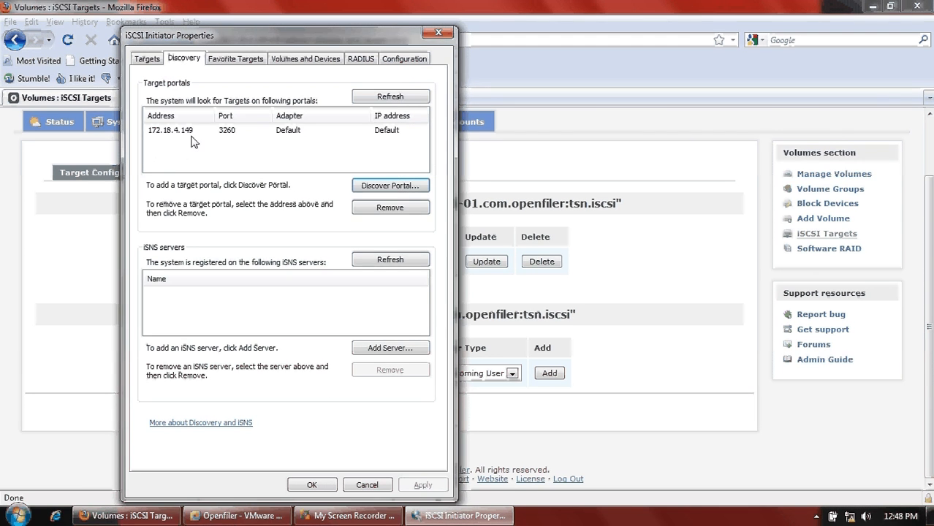
# - Choose discovered target iqn.2006-01.com.openfiler:tsn.iscsi and open its advanced connection settings
pyautogui.click(146, 60)
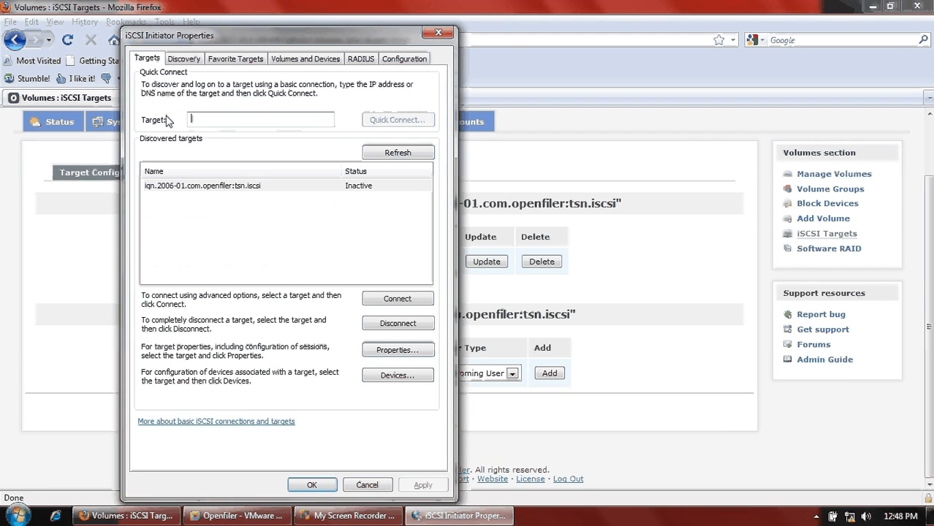
pyautogui.click(226, 191)
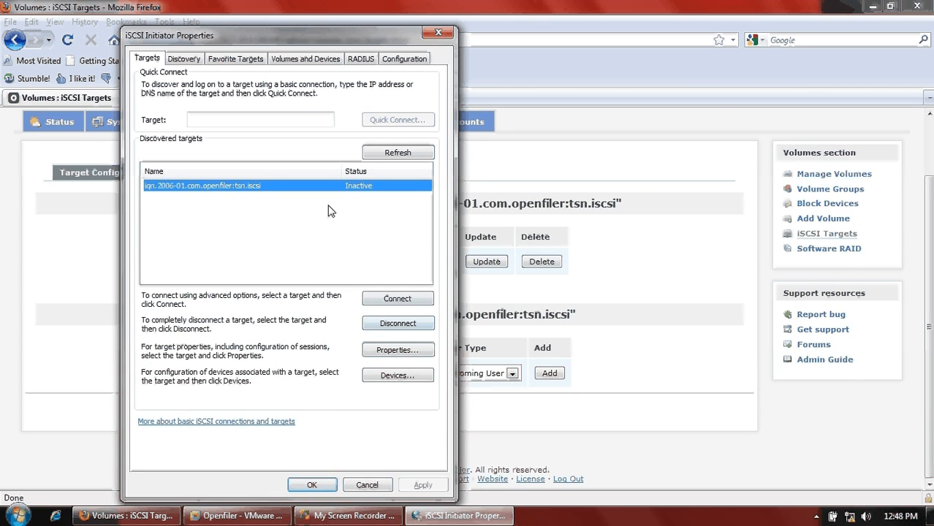
pyautogui.click(419, 298)
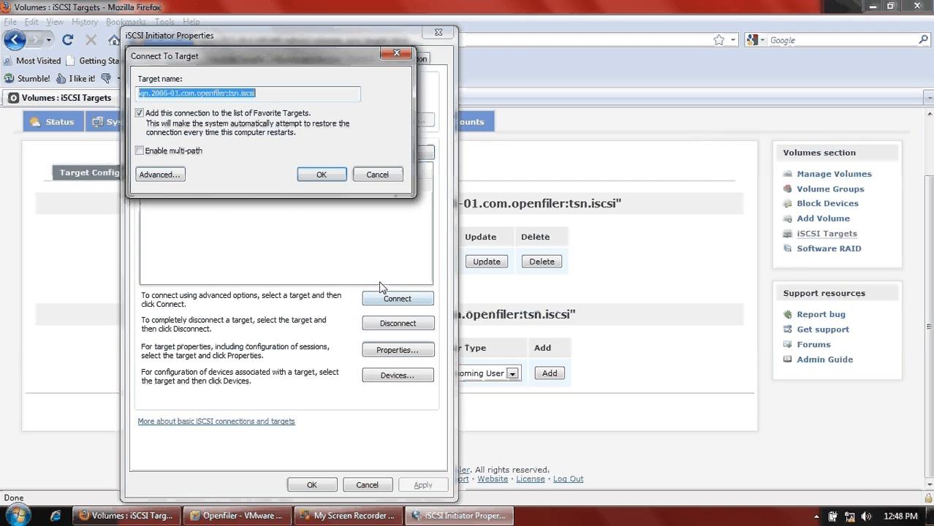
pyautogui.click(161, 174)
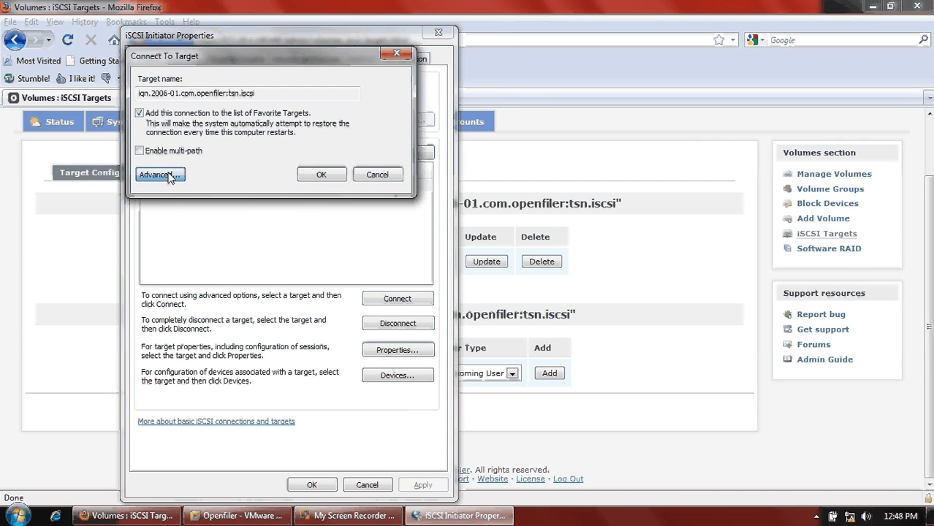
# - Log on with the CHAP name and target secret, connect, and close the initiator properties
pyautogui.click(166, 239)
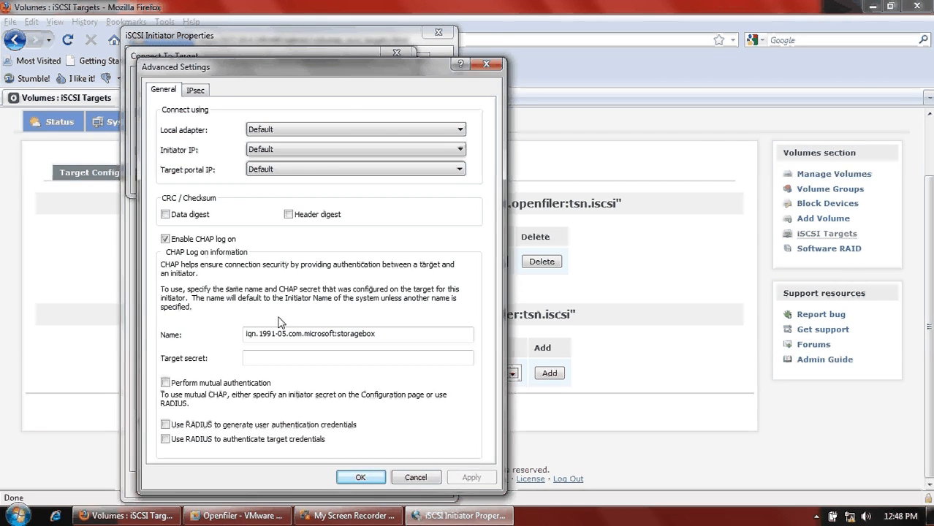
pyautogui.press('Tab')
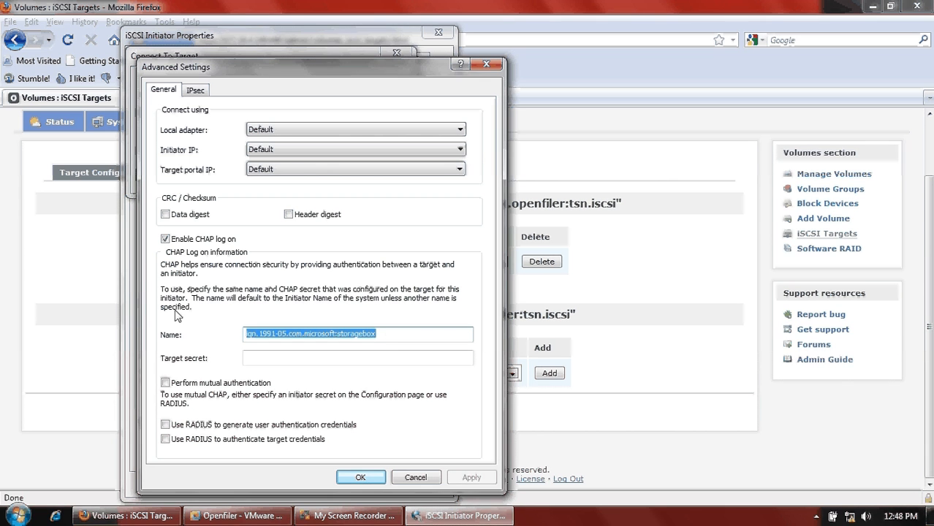
pyautogui.write('ravi')
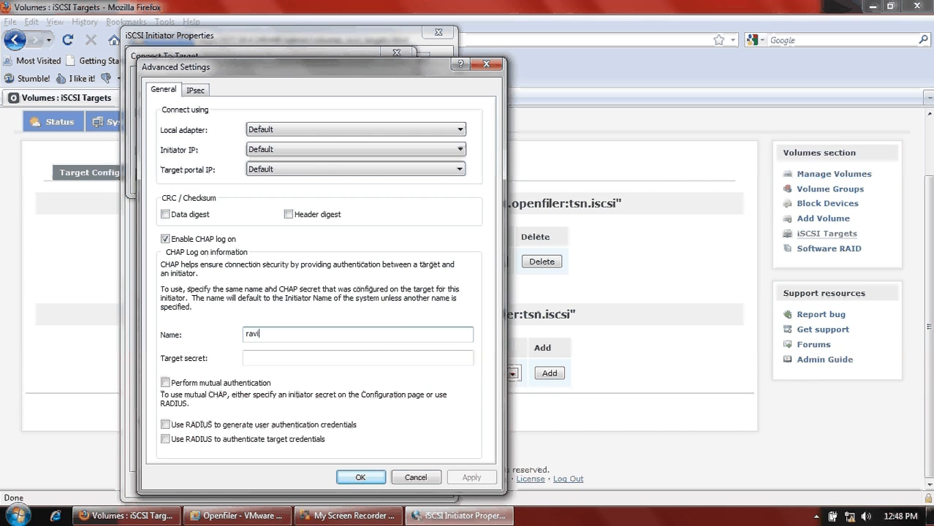
pyautogui.press('Tab')
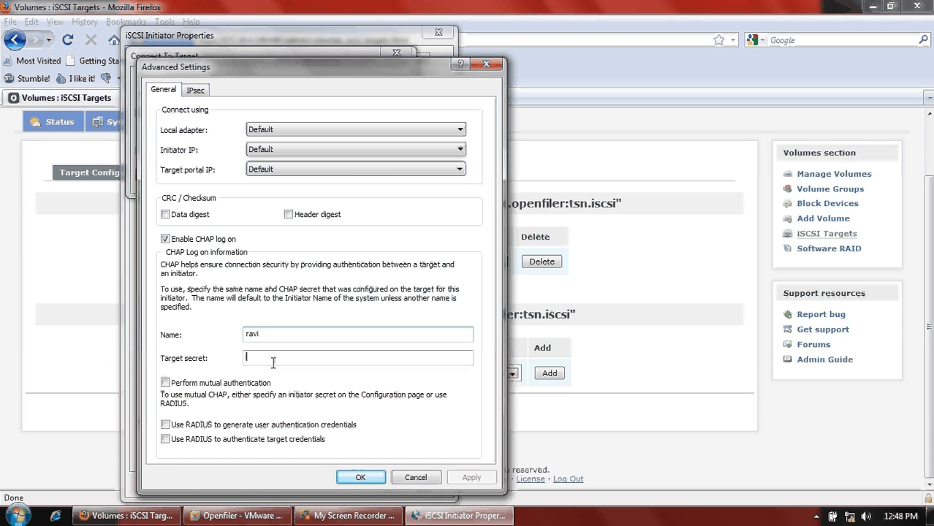
pyautogui.write('•••')
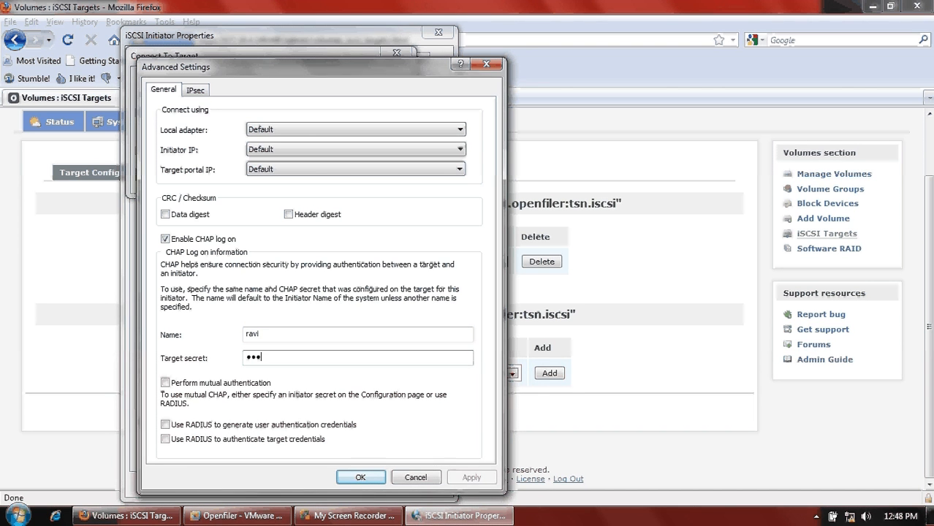
pyautogui.write('••••••••••')
pyautogui.click(373, 475)
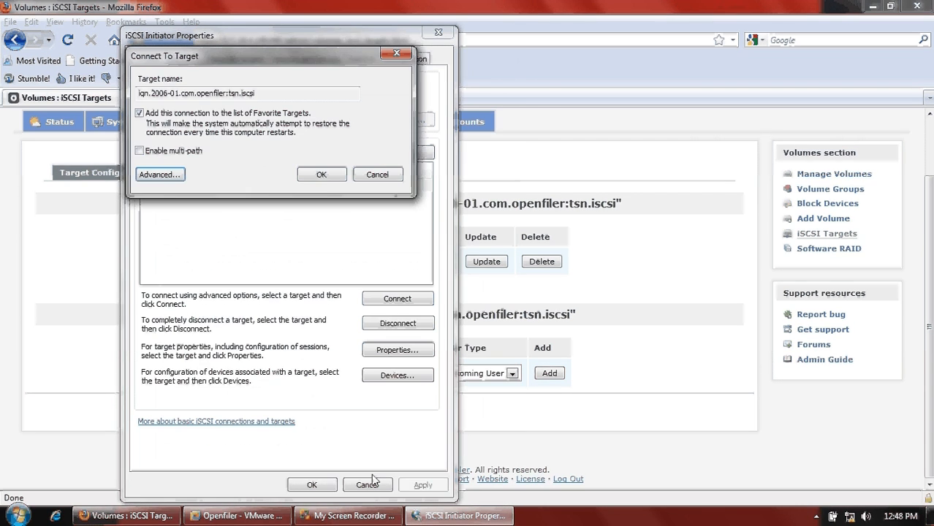
pyautogui.click(325, 178)
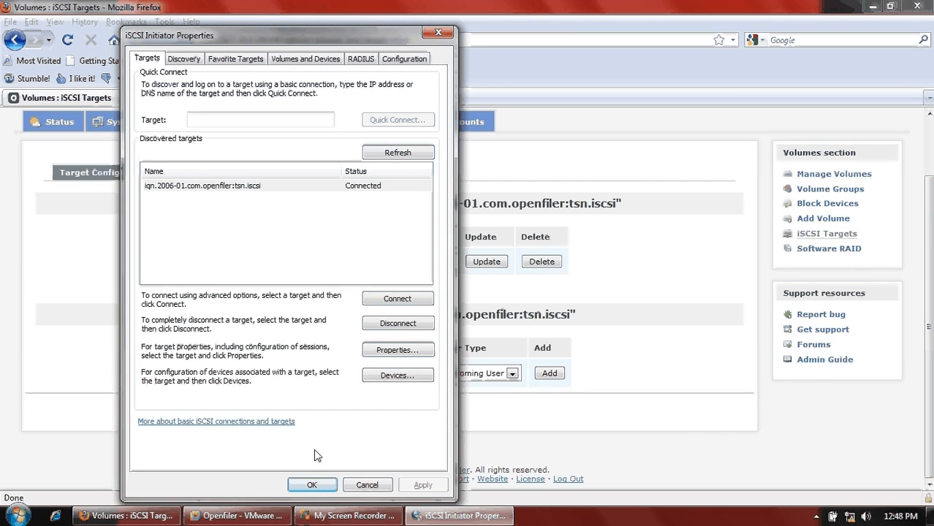
pyautogui.click(328, 487)
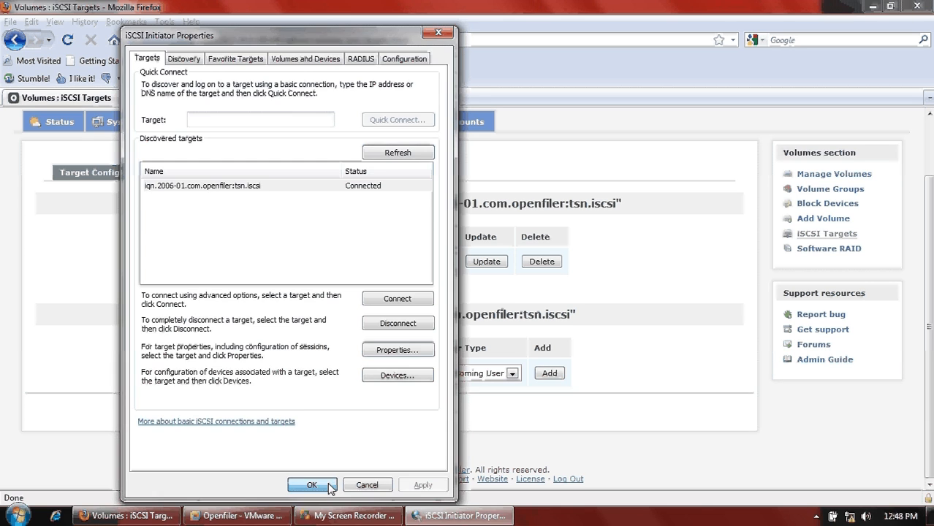
# - Check Status > iSCSI Targets for the open session and its 172.18.4.174 connection
pyautogui.click(63, 126)
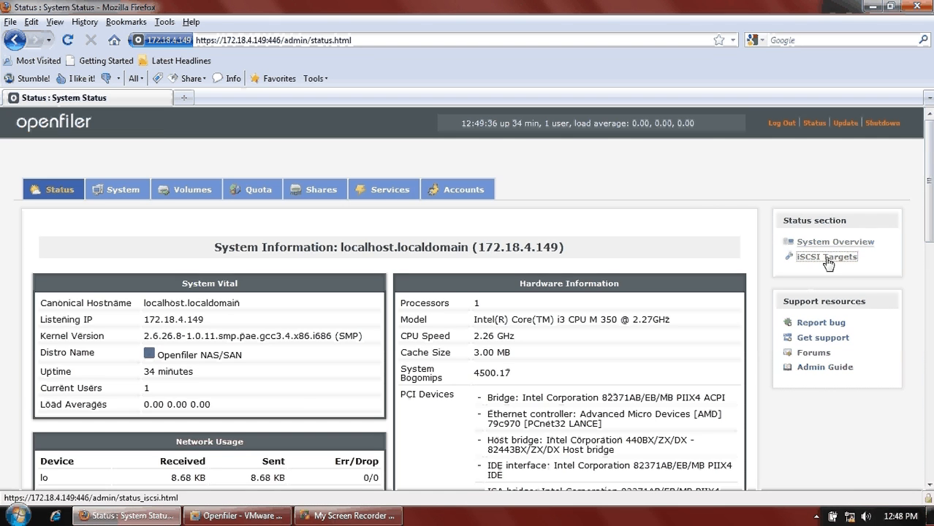
pyautogui.click(827, 257)
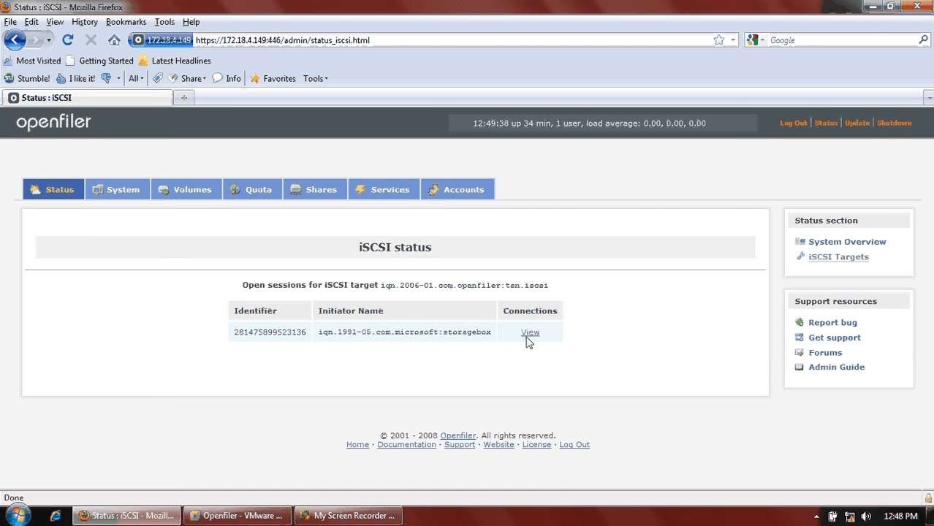
pyautogui.click(527, 337)
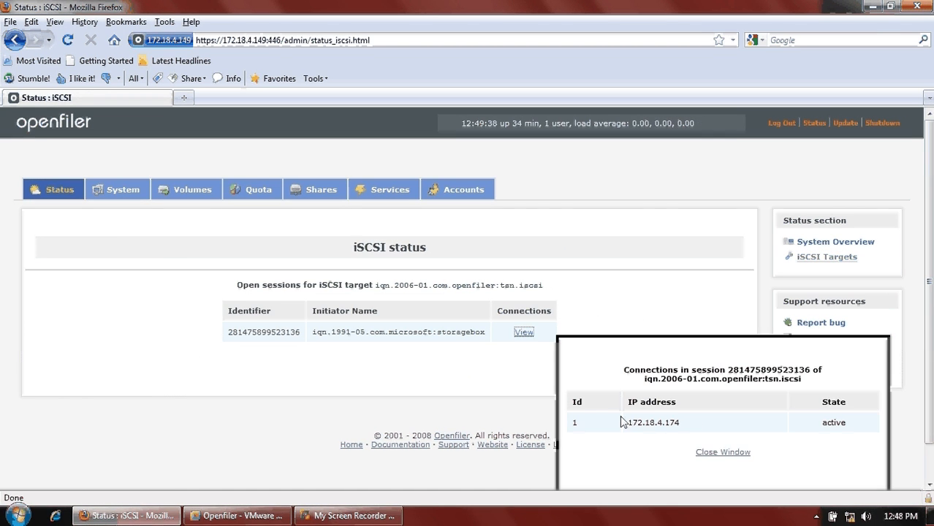
pyautogui.moveTo(688, 424); pyautogui.dragTo(615, 424)
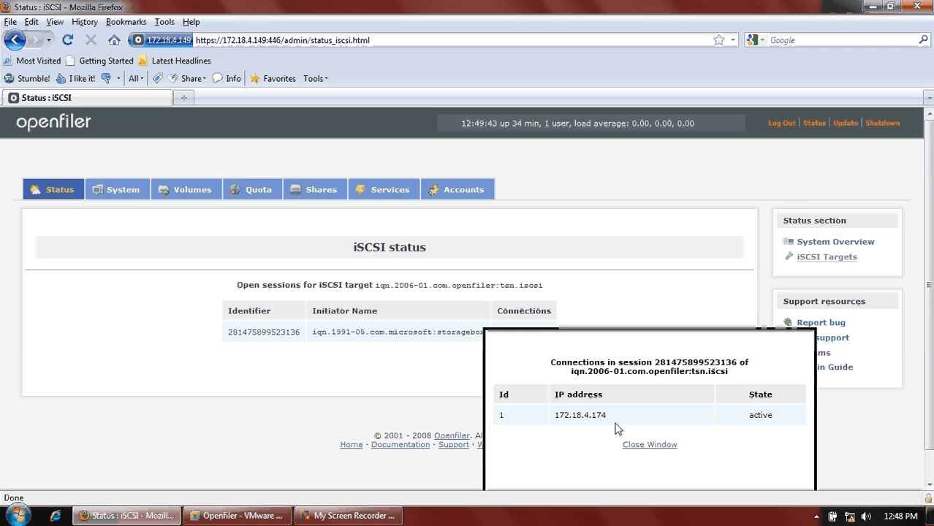
pyautogui.moveTo(615, 429); pyautogui.dragTo(506, 413)
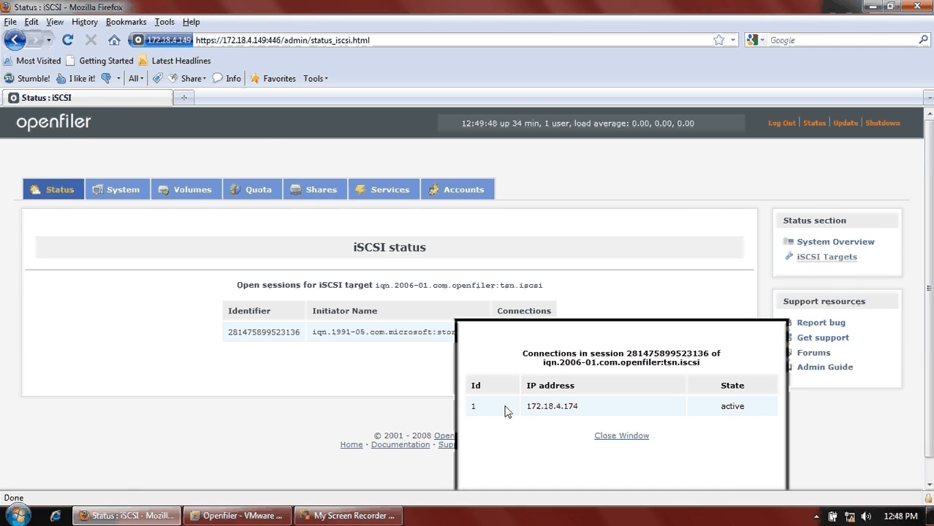
# - Launch Computer Management from Computer's Manage option and initialize Disk 1 and Disk 2 as MBR
pyautogui.click(20, 519)
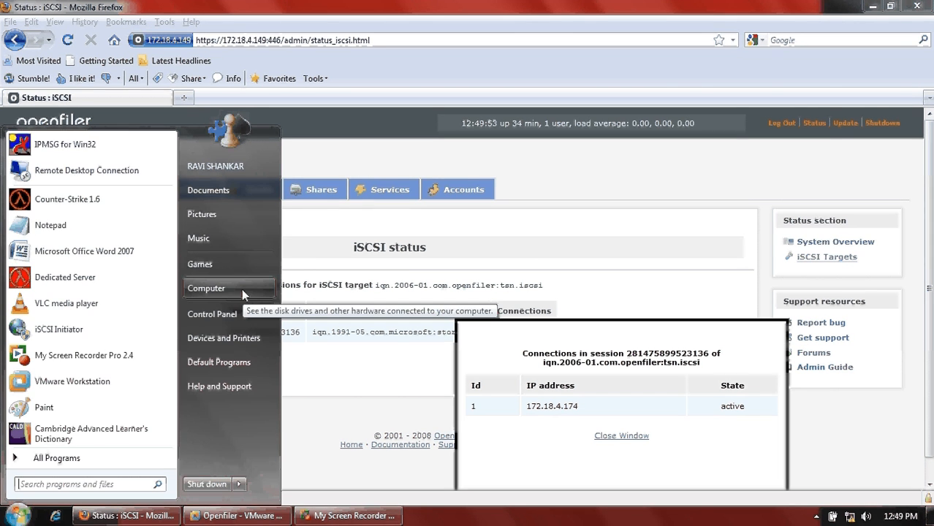
pyautogui.rightClick(242, 290)
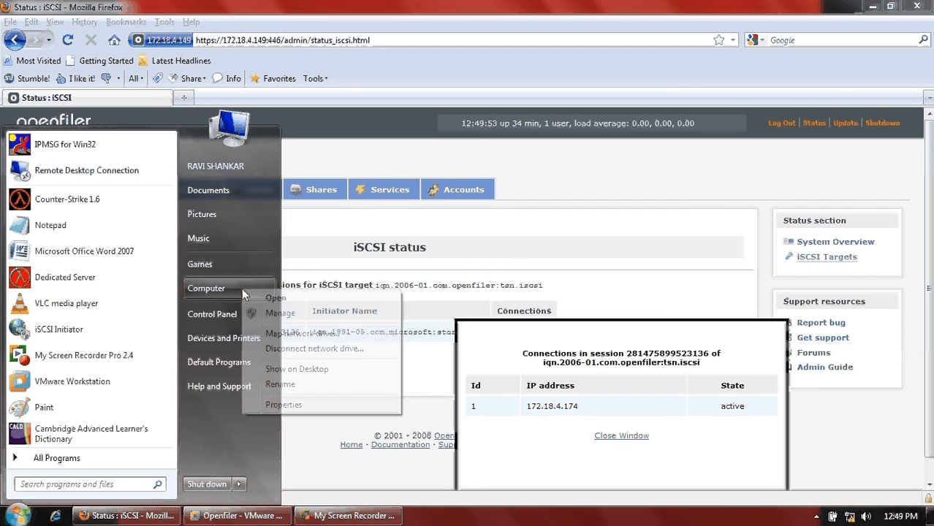
pyautogui.click(290, 314)
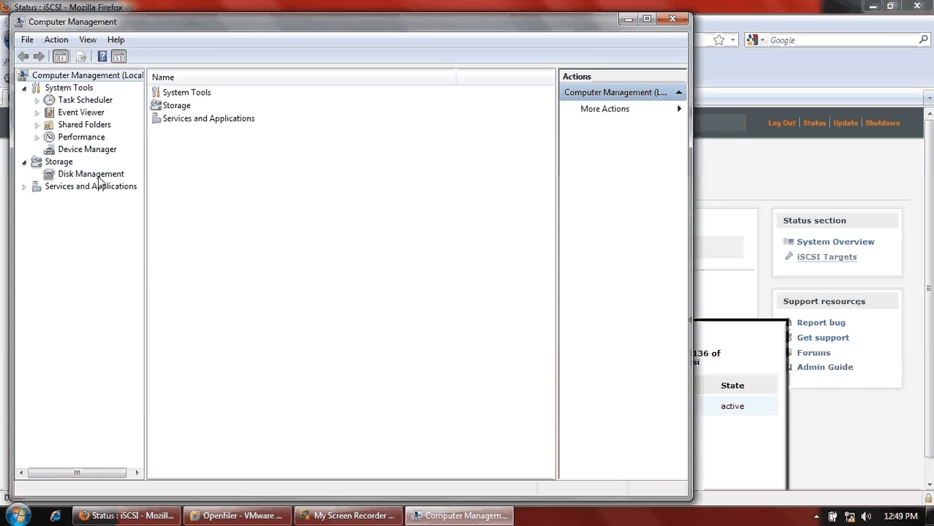
pyautogui.click(95, 174)
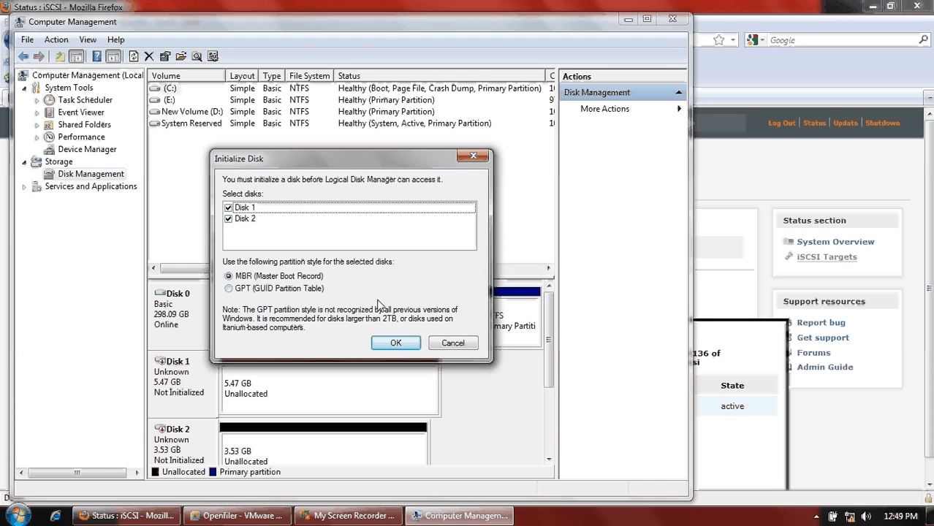
pyautogui.click(399, 348)
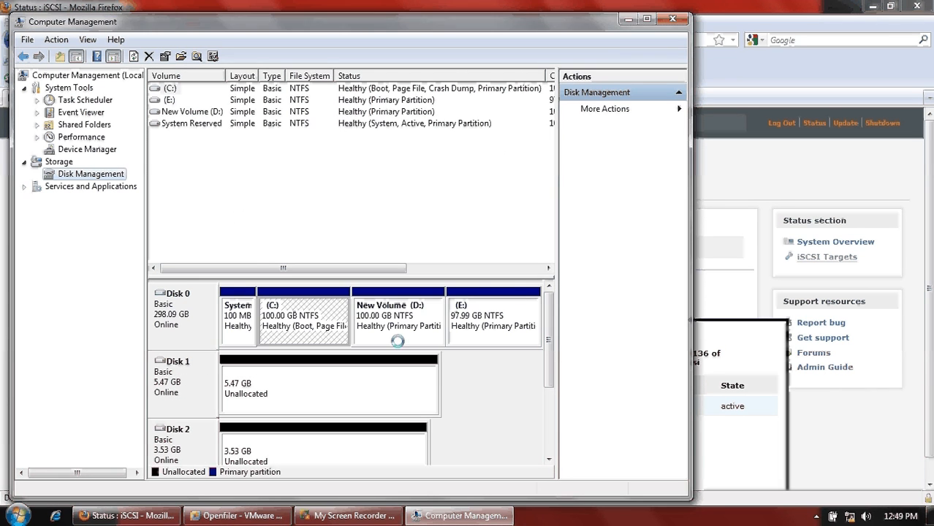
# - Create a full-size 5597 MB NTFS quick-formatted simple volume on Disk 1 with drive letter G:
pyautogui.click(401, 387)
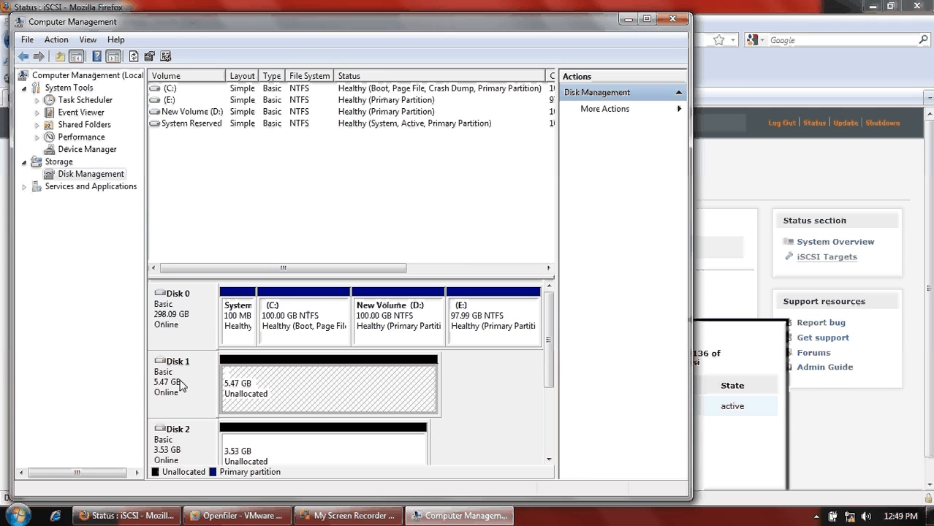
pyautogui.rightClick(359, 394)
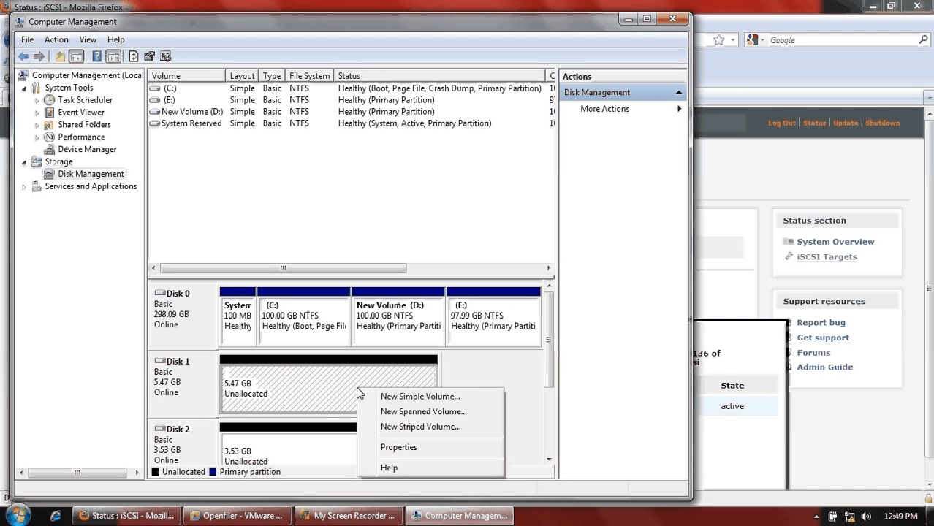
pyautogui.click(399, 399)
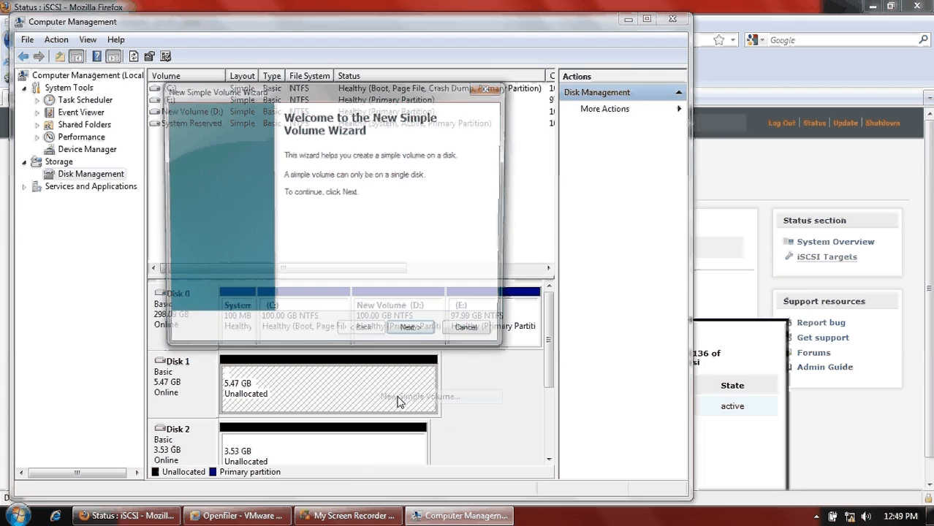
pyautogui.click(414, 333)
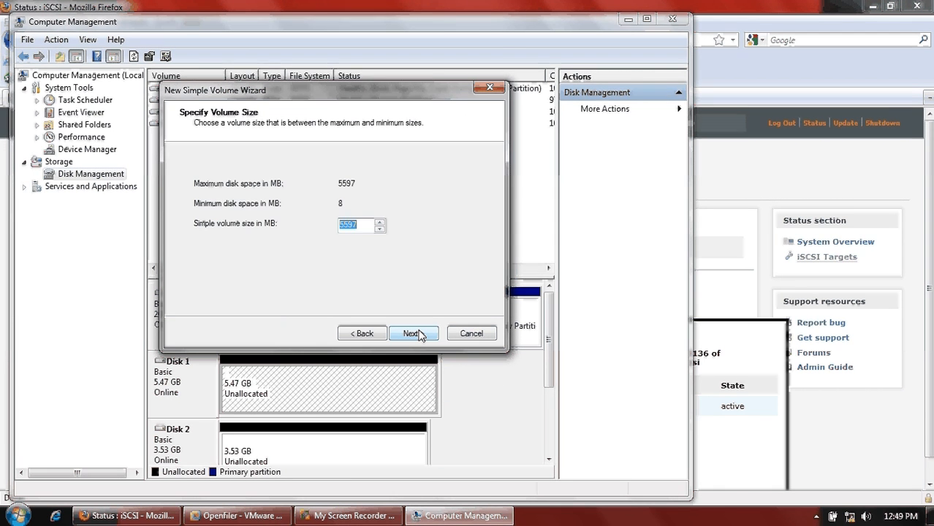
pyautogui.click(414, 333)
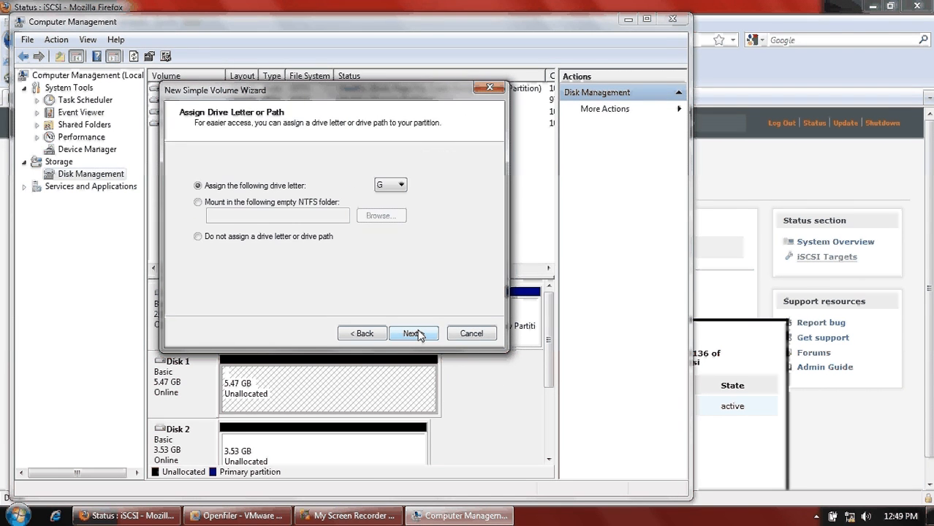
pyautogui.click(413, 333)
pyautogui.click(414, 334)
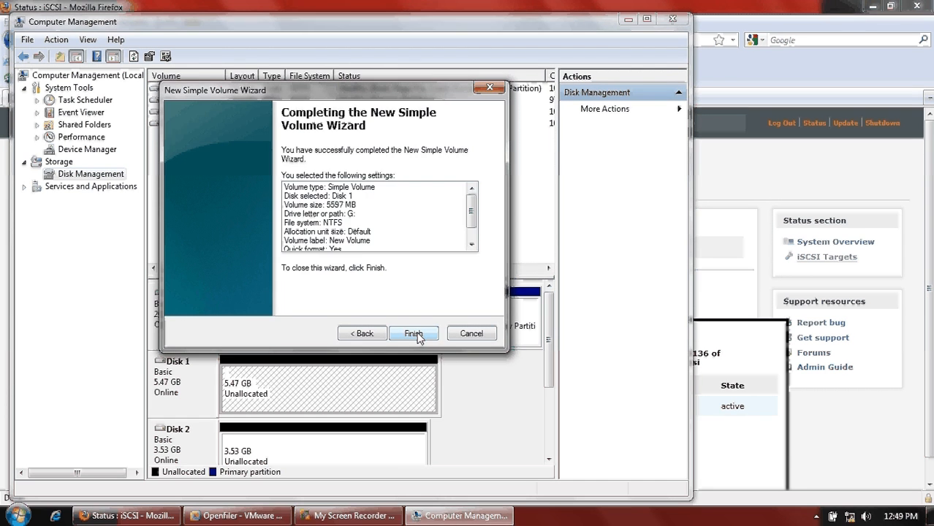
pyautogui.click(414, 333)
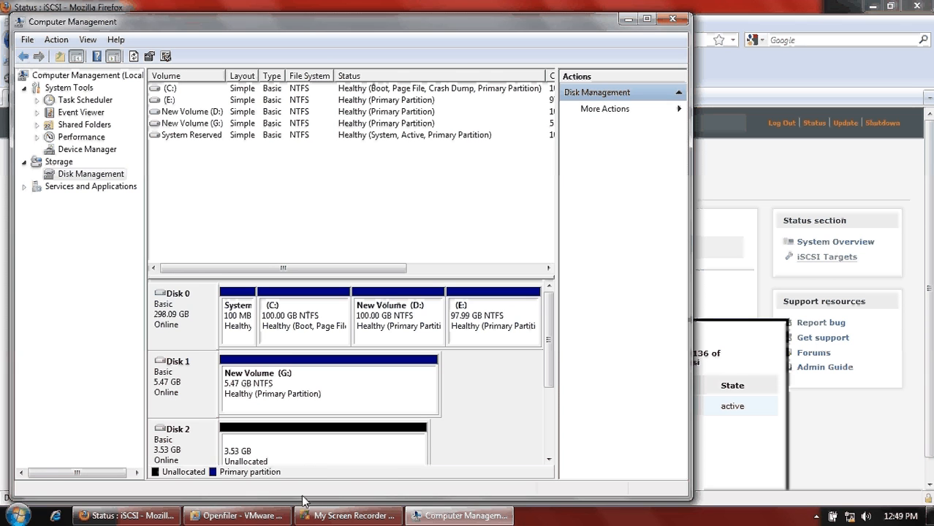
pyautogui.click(328, 459)
# - Create a full-size 3613 MB NTFS quick-formatted simple volume on Disk 2 as drive H:
pyautogui.rightClick(329, 458)
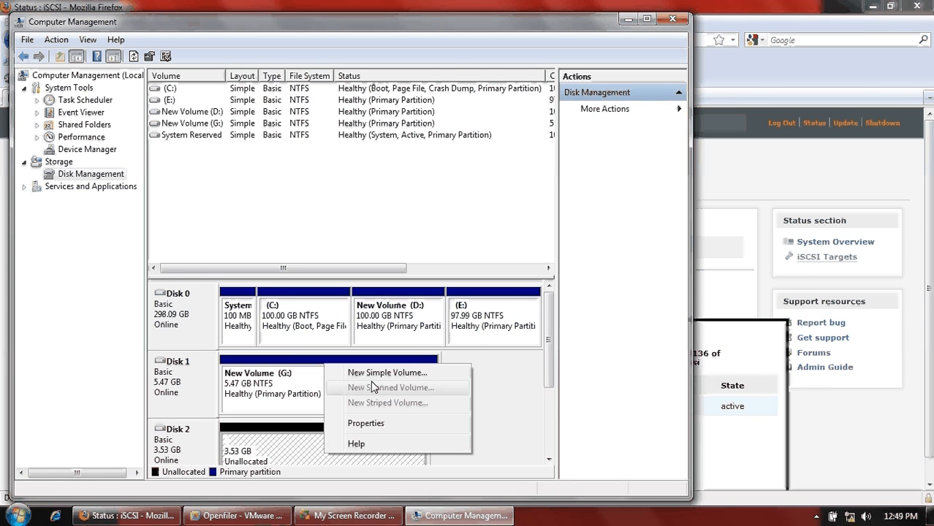
pyautogui.click(371, 377)
pyautogui.click(414, 334)
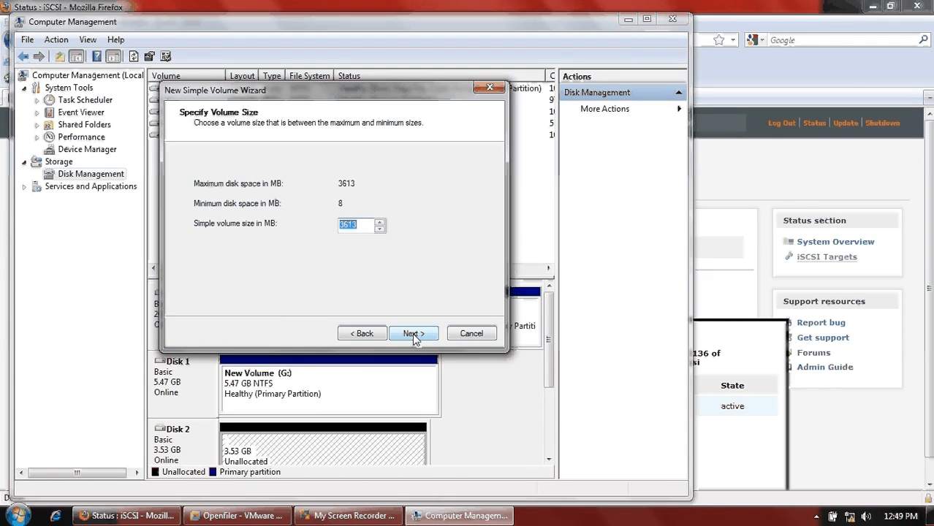
pyautogui.click(414, 334)
pyautogui.click(414, 334)
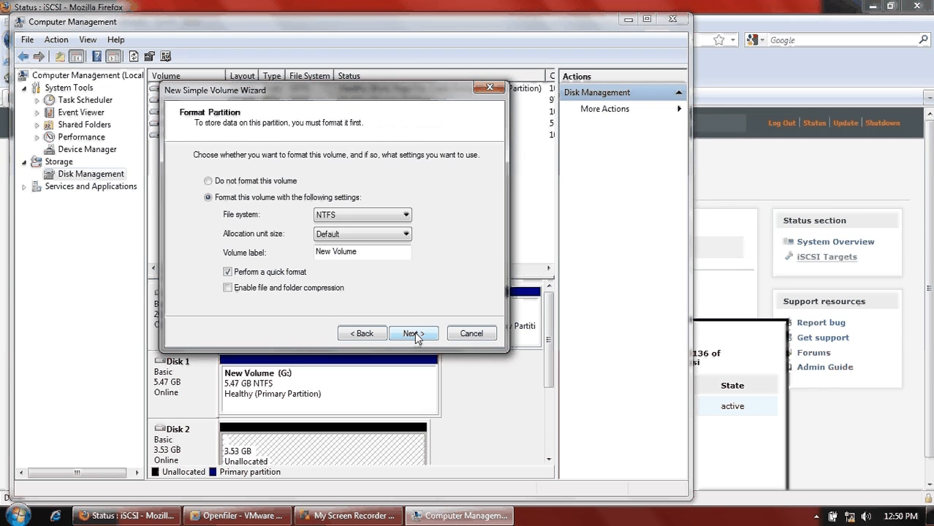
pyautogui.click(415, 333)
pyautogui.click(415, 334)
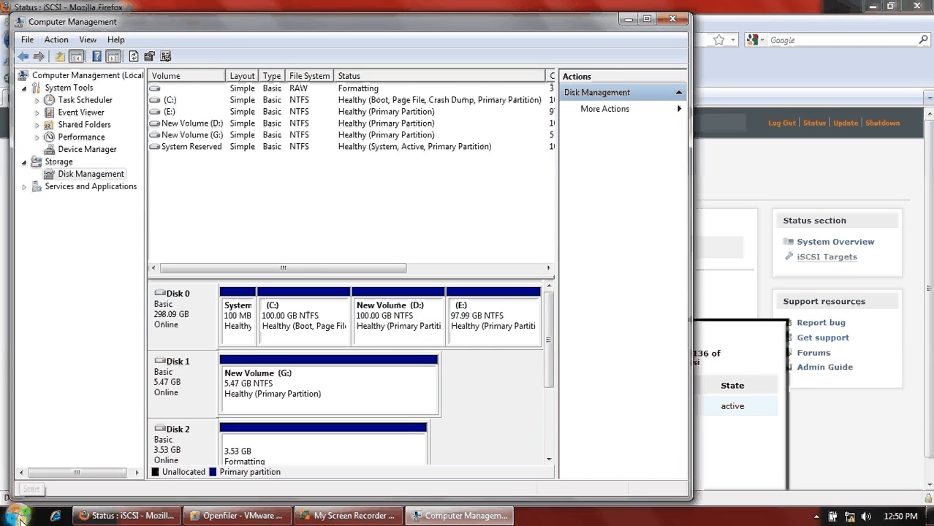
pyautogui.moveTo(550, 360); pyautogui.dragTo(543, 396)
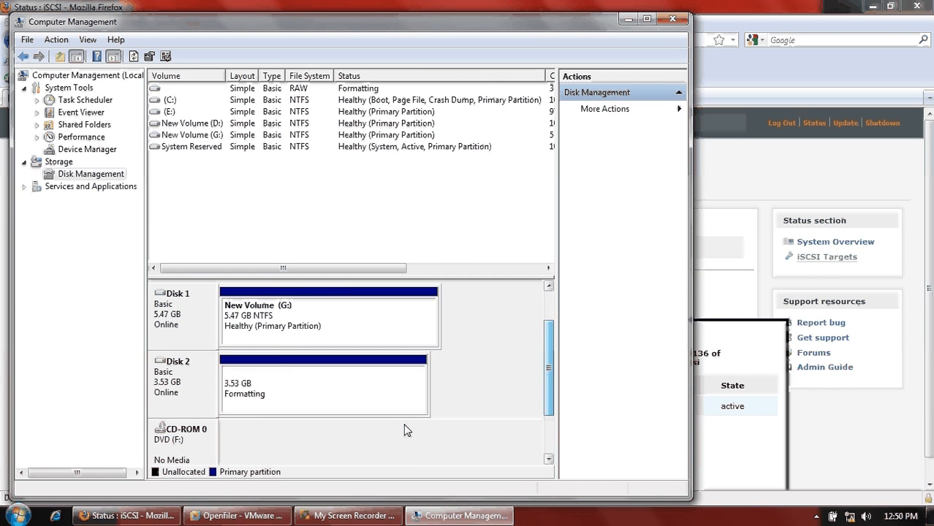
pyautogui.press('super')
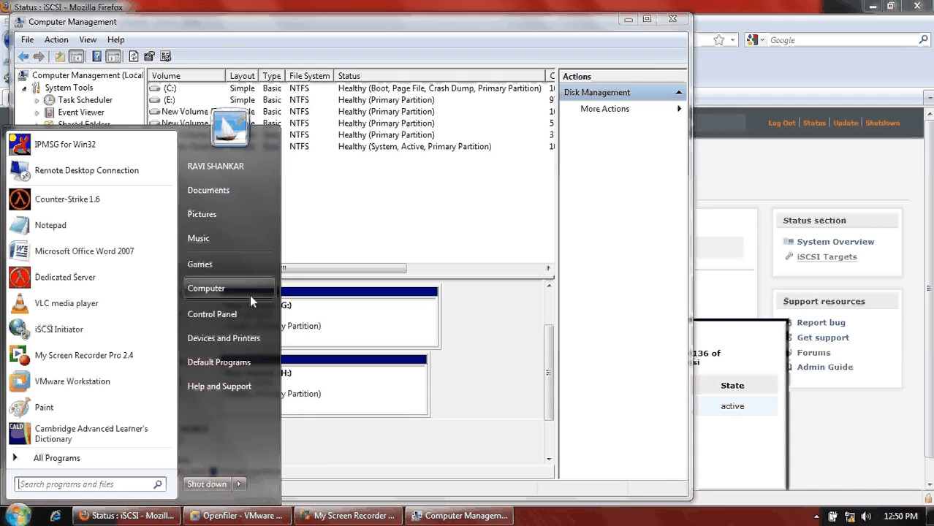
# - Show Computer in Windows Explorer, listing the New Volume (G:) and (H:) drives
pyautogui.click(206, 288)
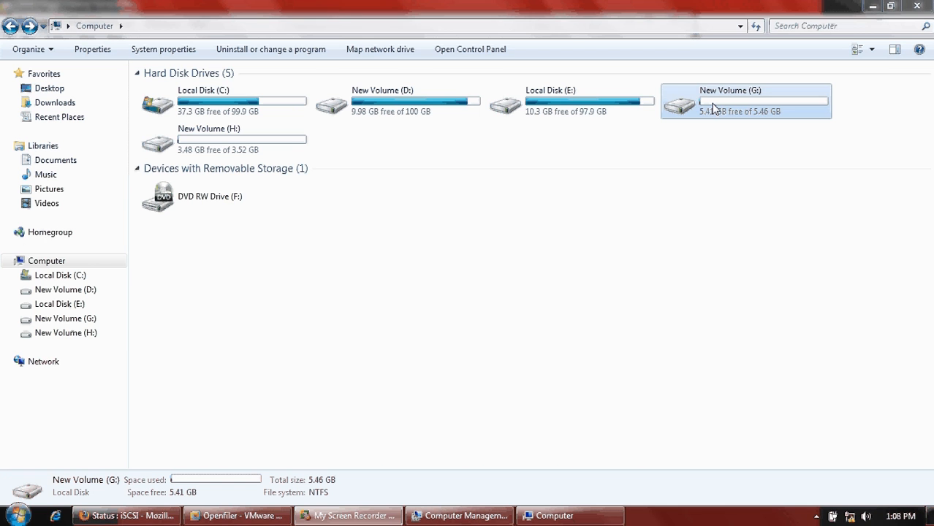